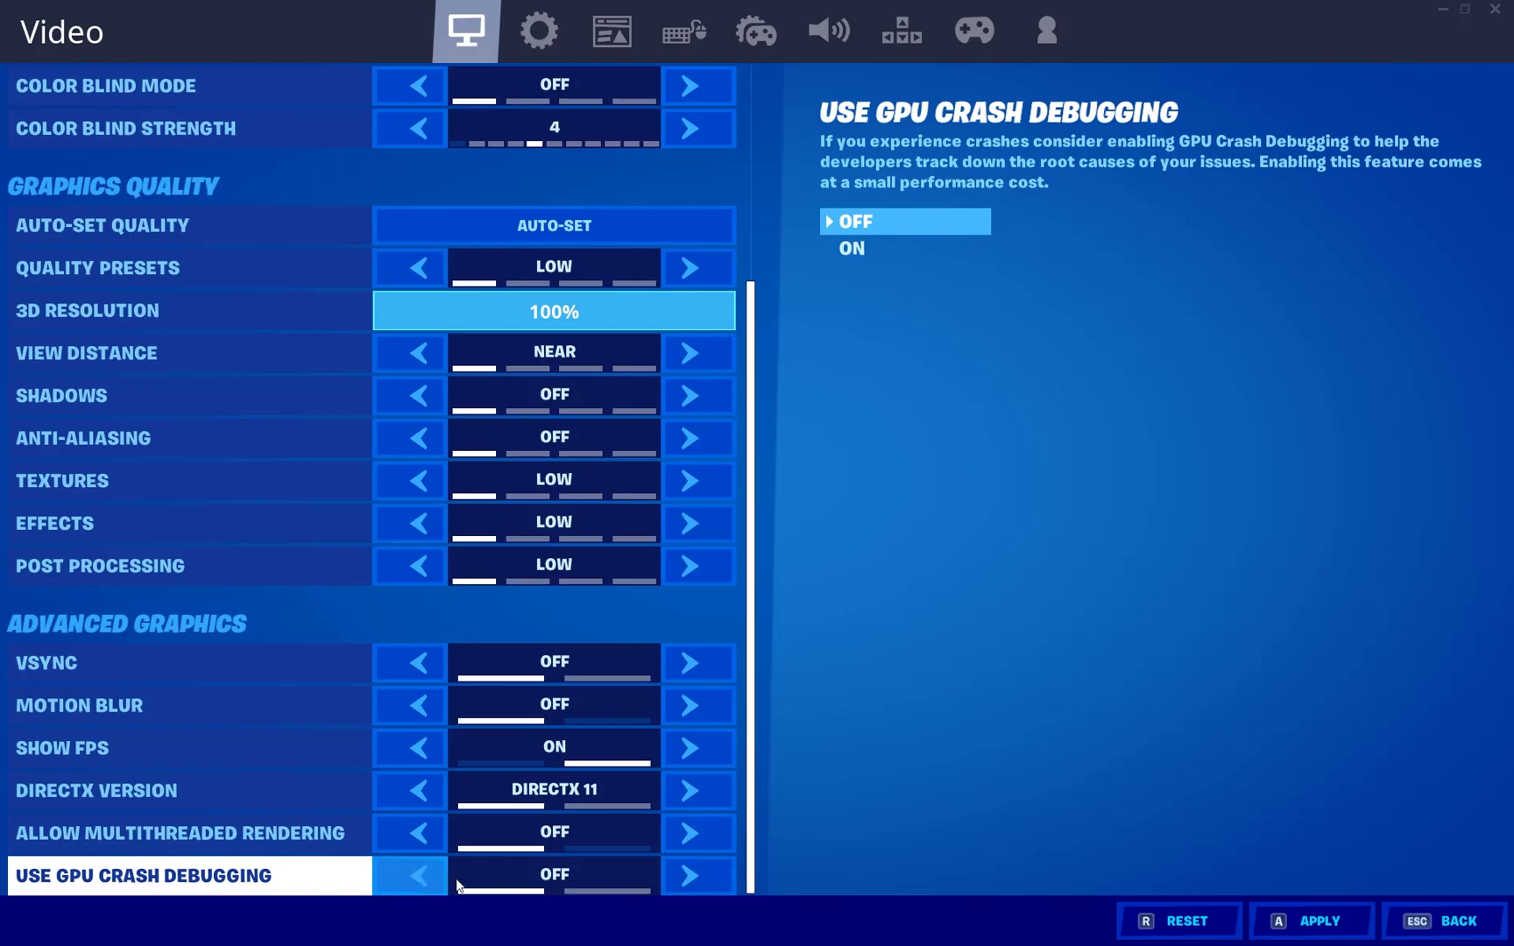
Step: Apply the video settings and review the Game settings from language and region down to replay recording
click(1312, 921)
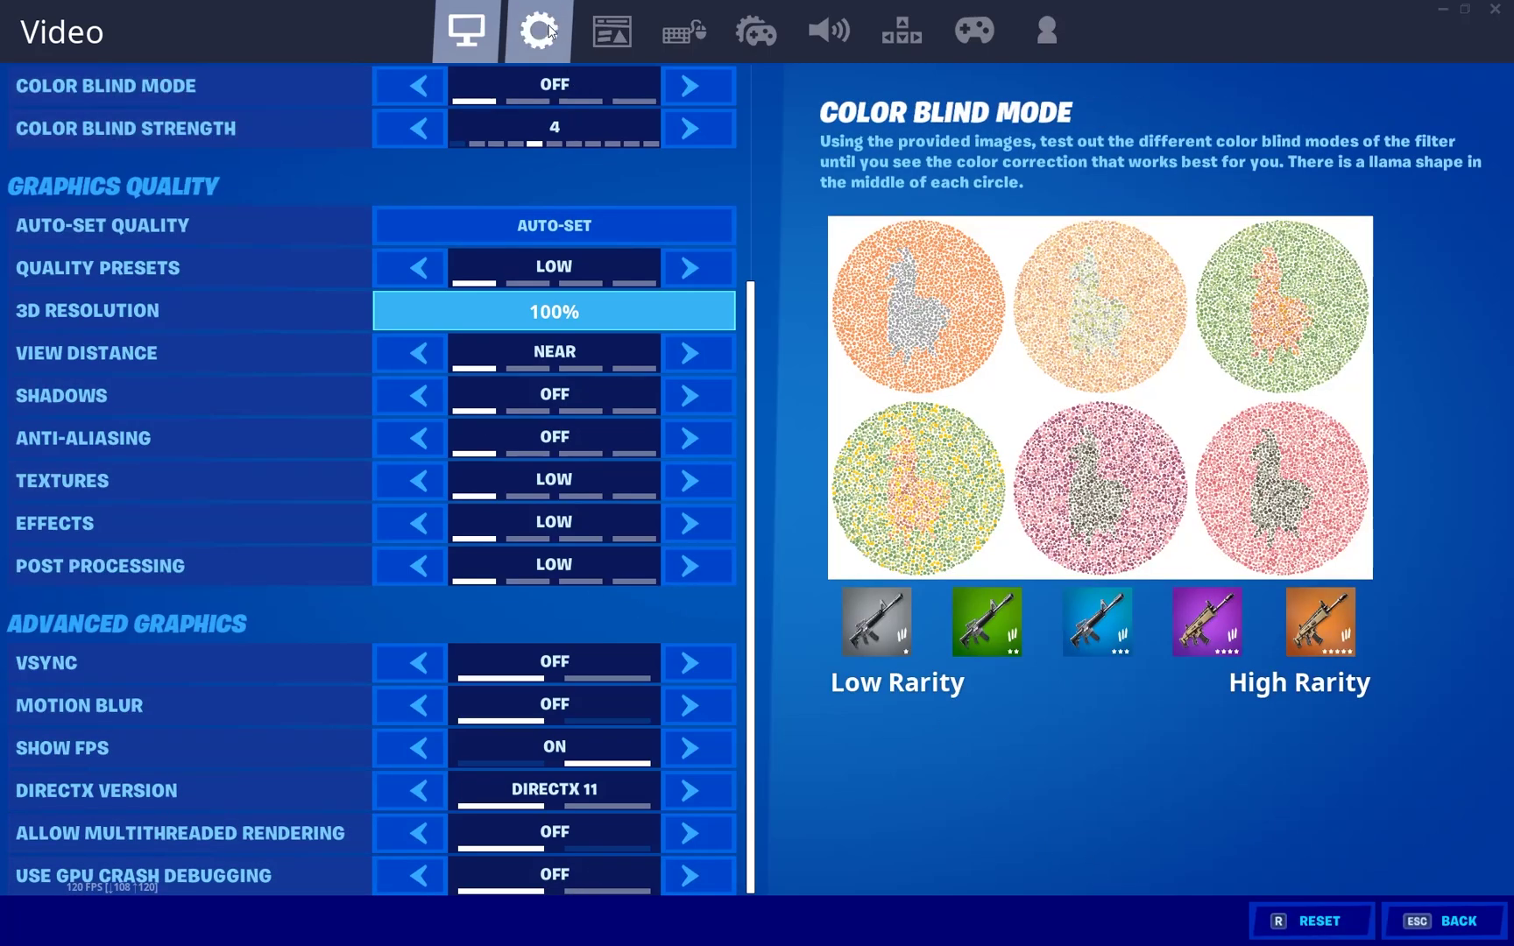
click(539, 30)
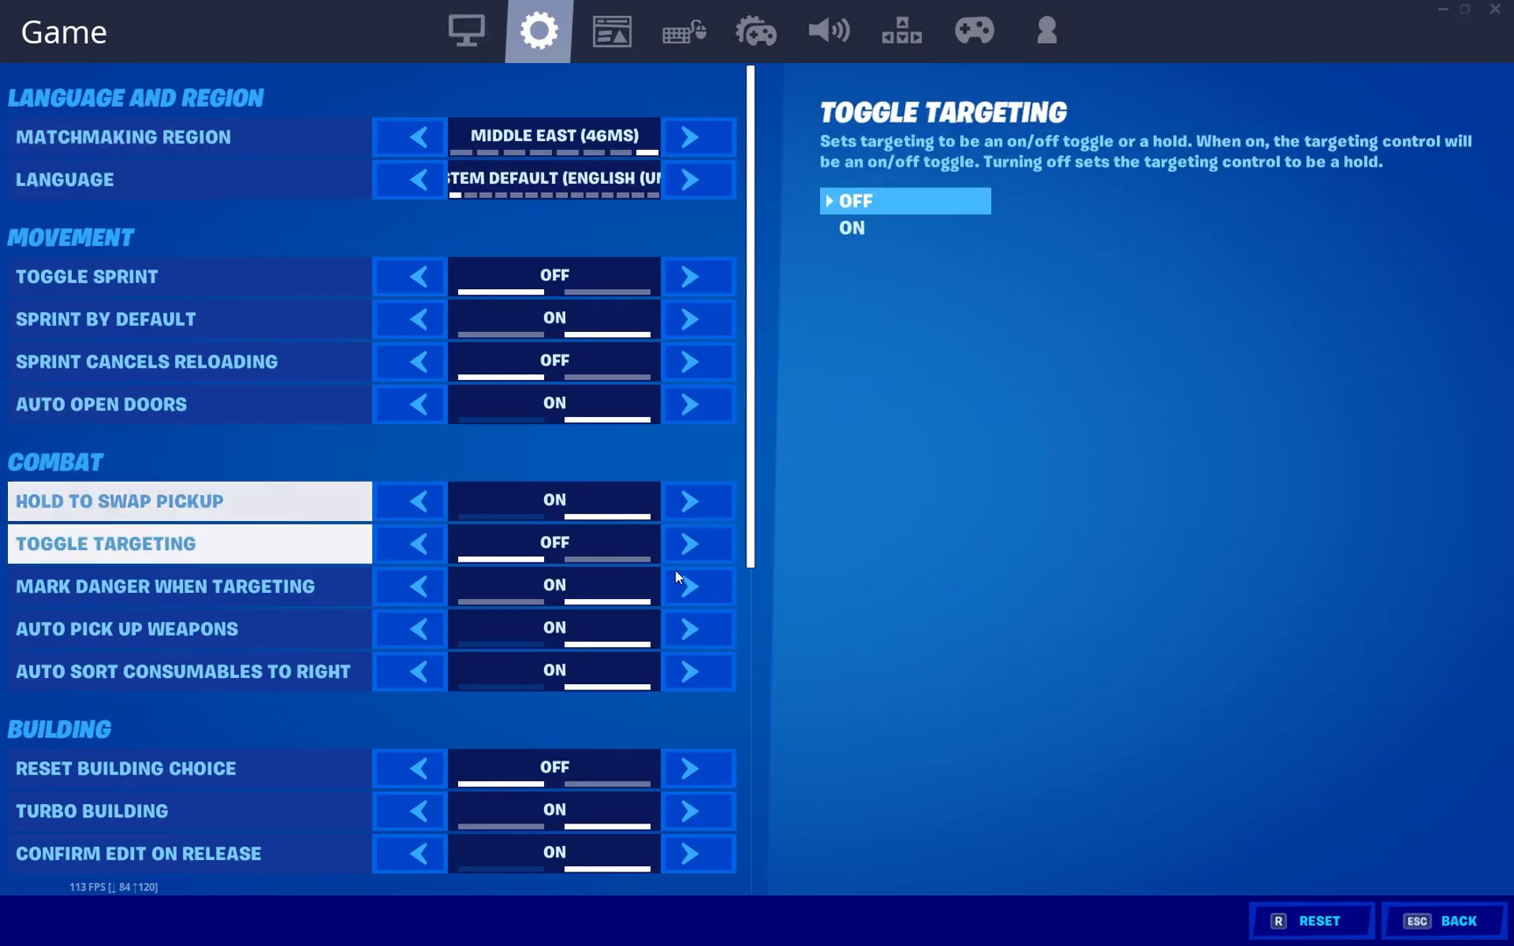
scroll(421, 645, down, 1)
scroll(338, 445, up, 1)
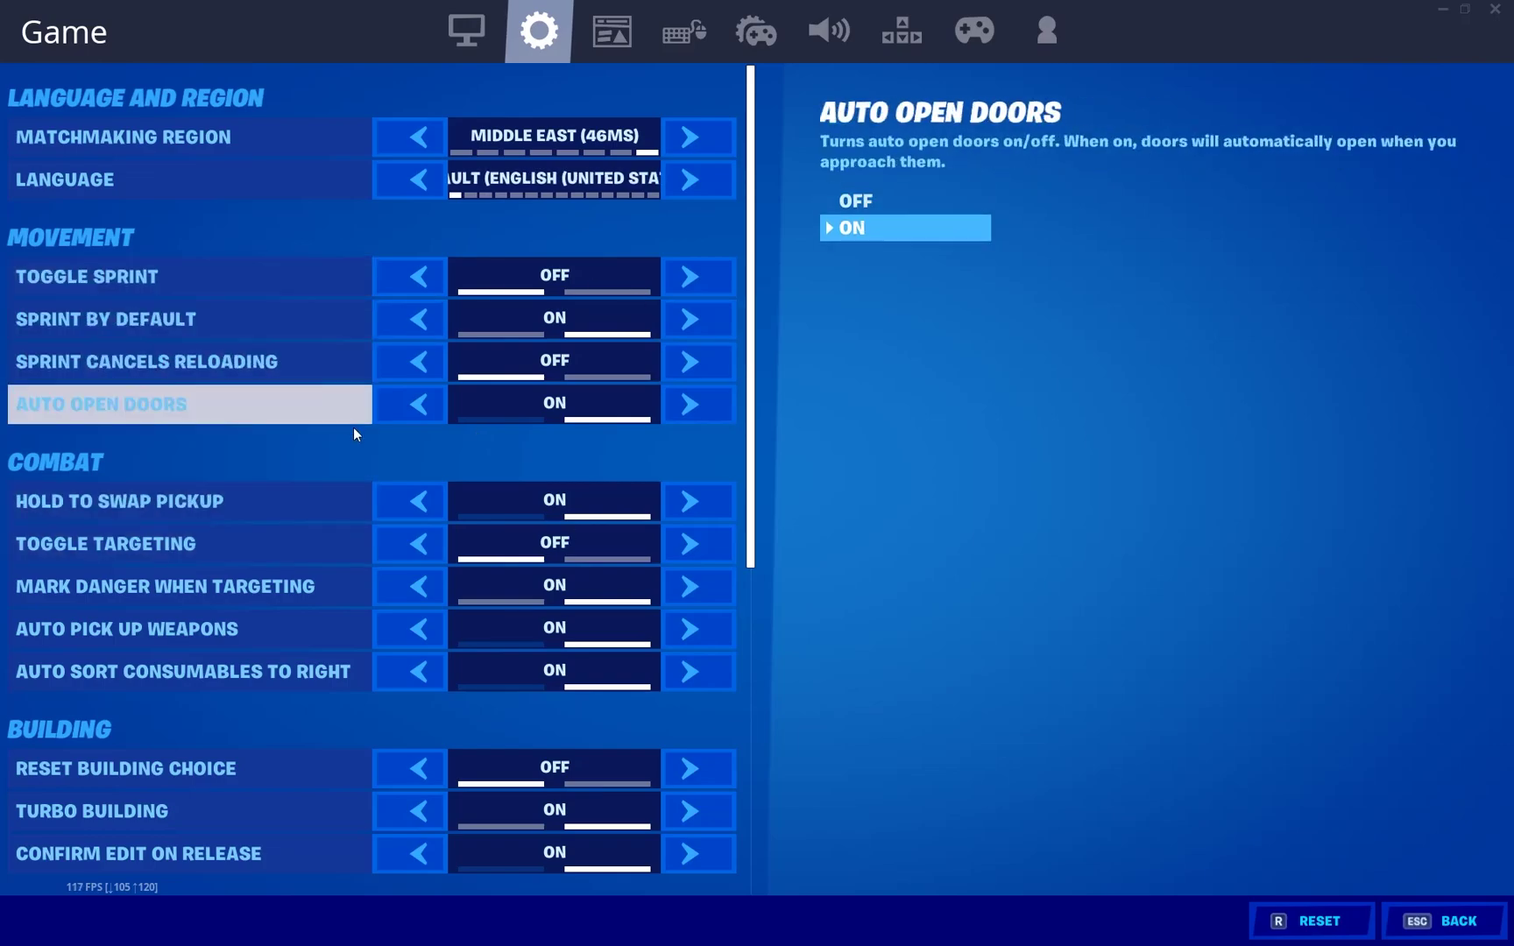
scroll(149, 430, down, 2)
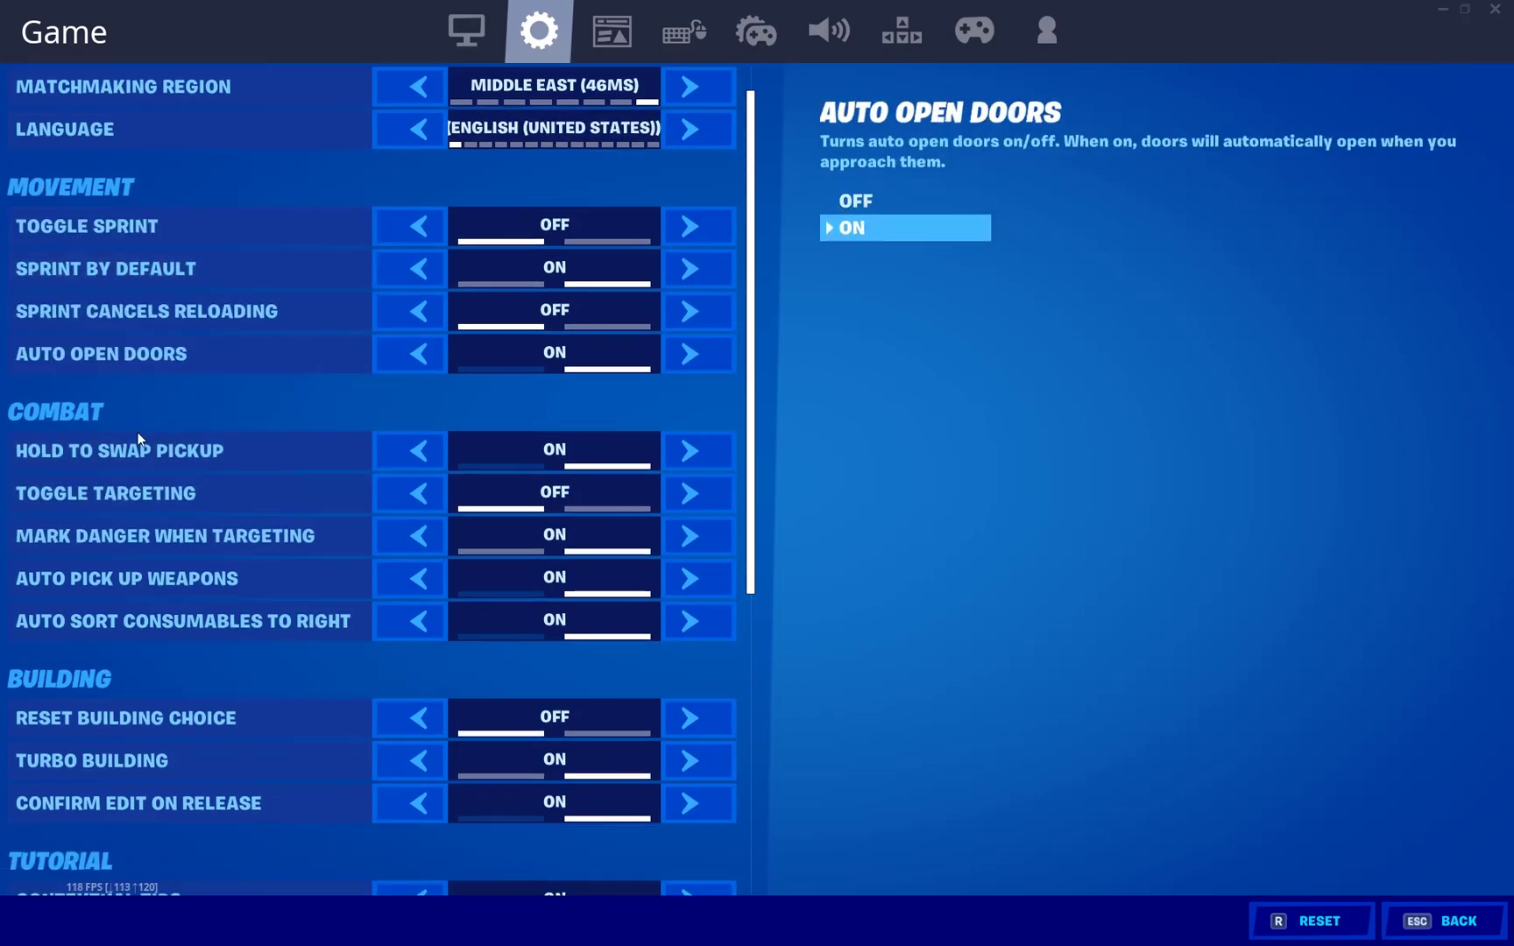
scroll(147, 613, down, 4)
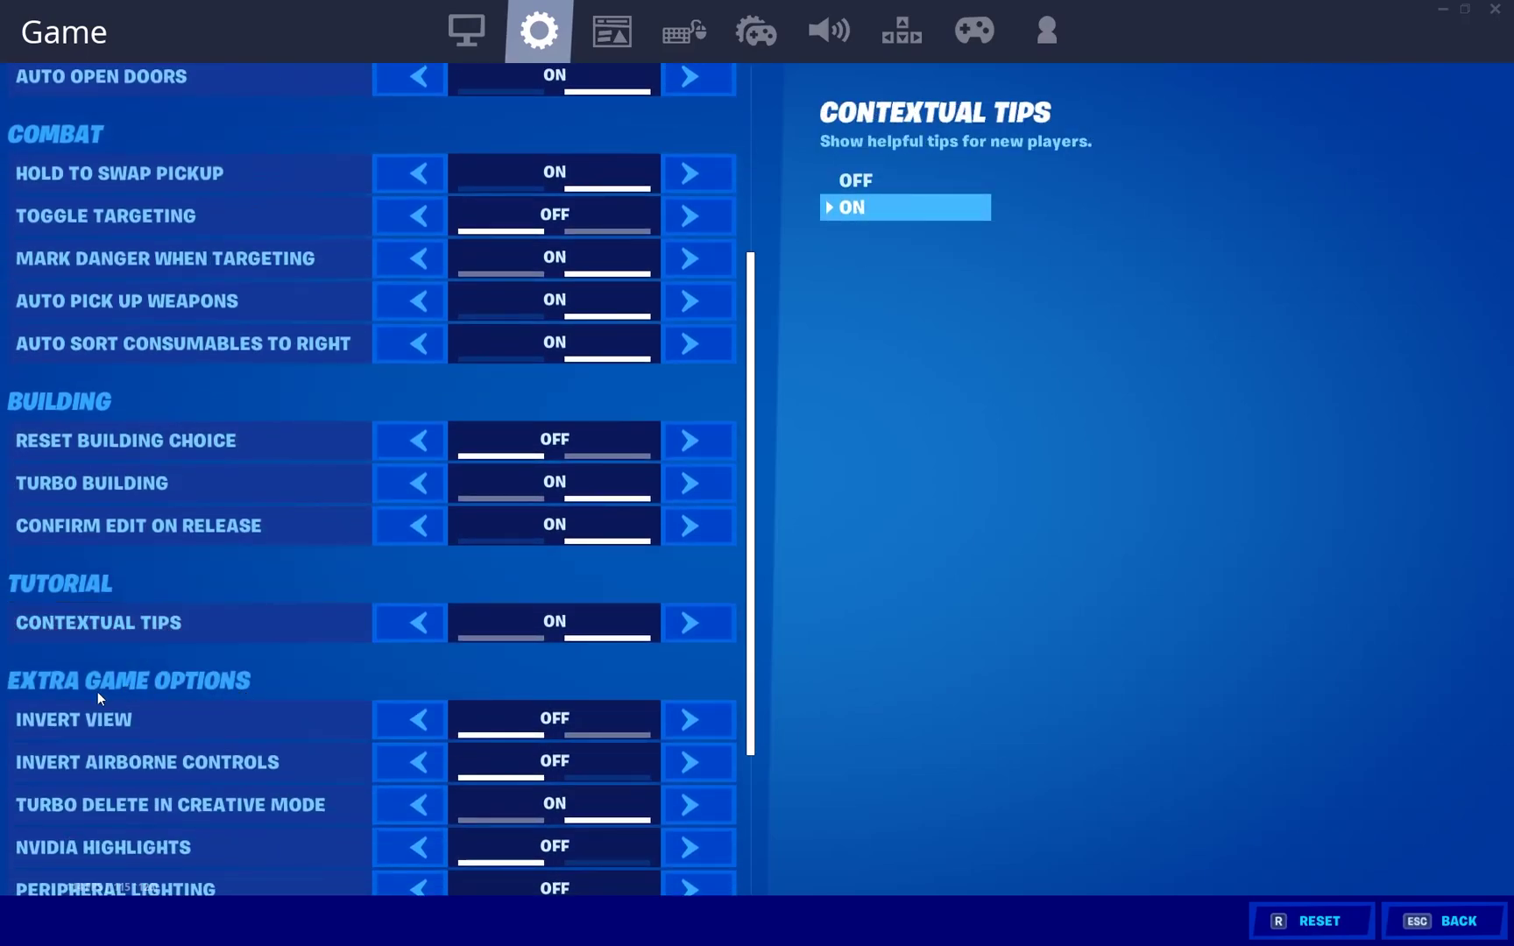
scroll(487, 815, down, 3)
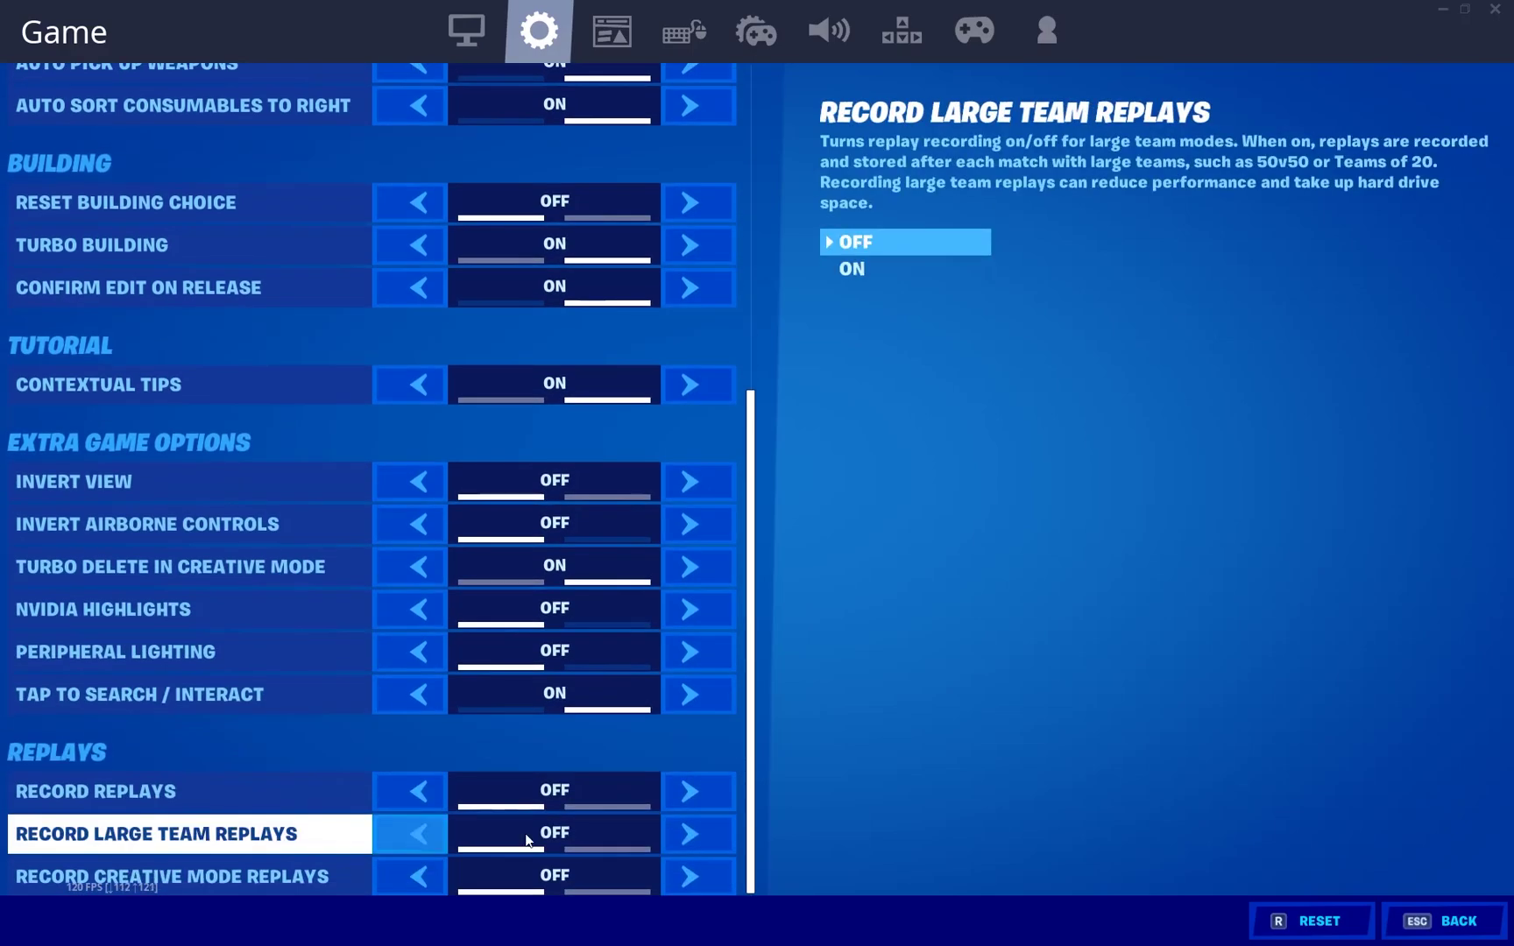
scroll(465, 832, up, 2)
scroll(591, 780, down, 2)
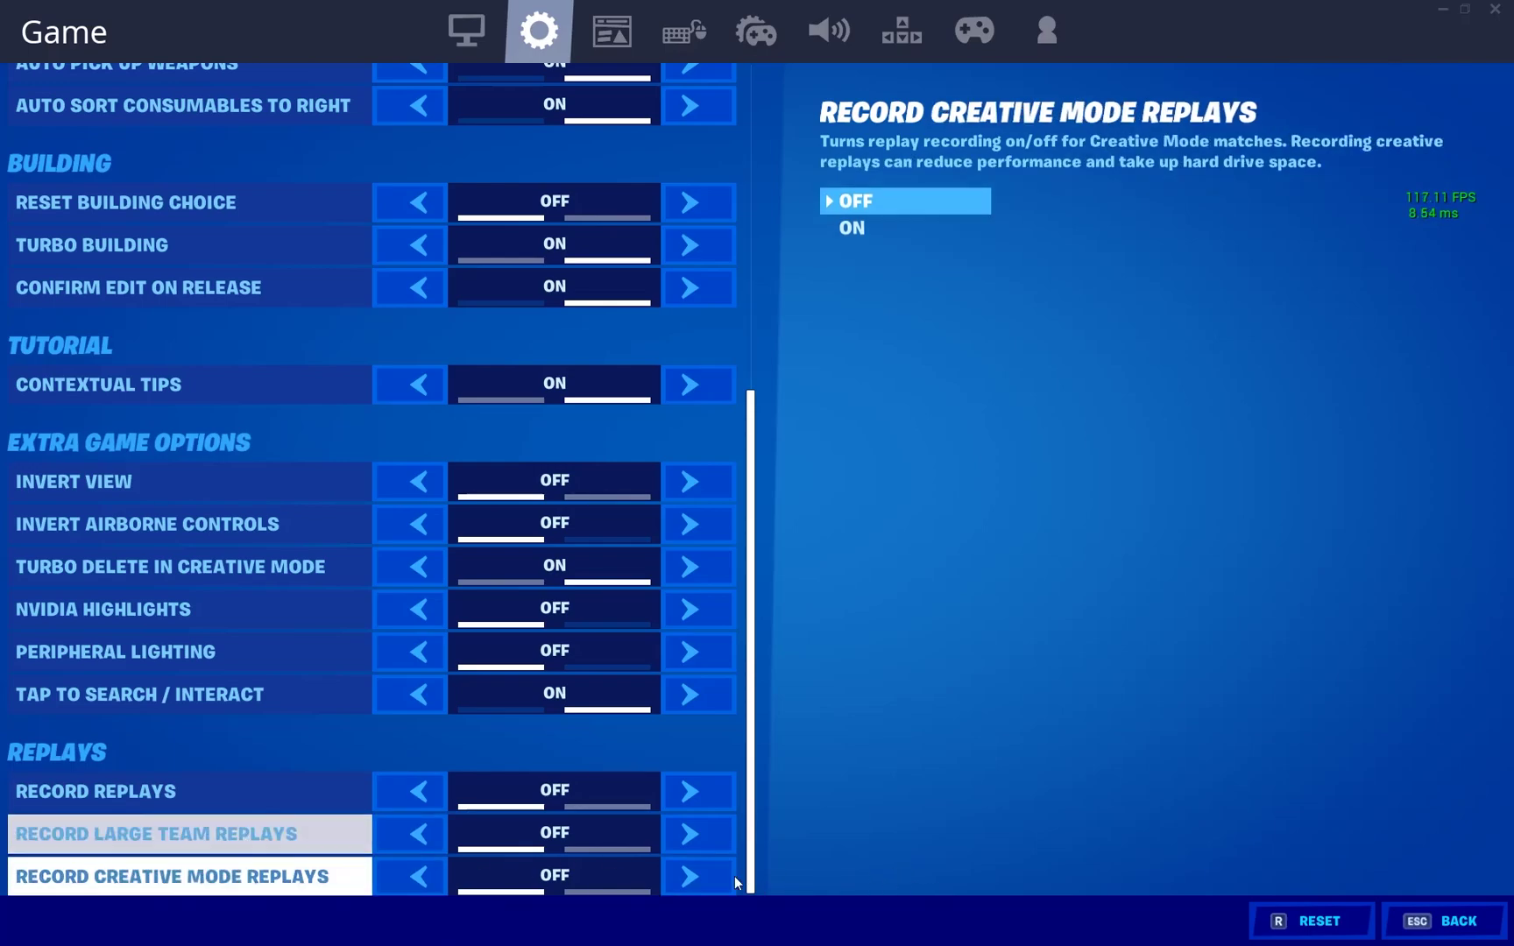
click(697, 32)
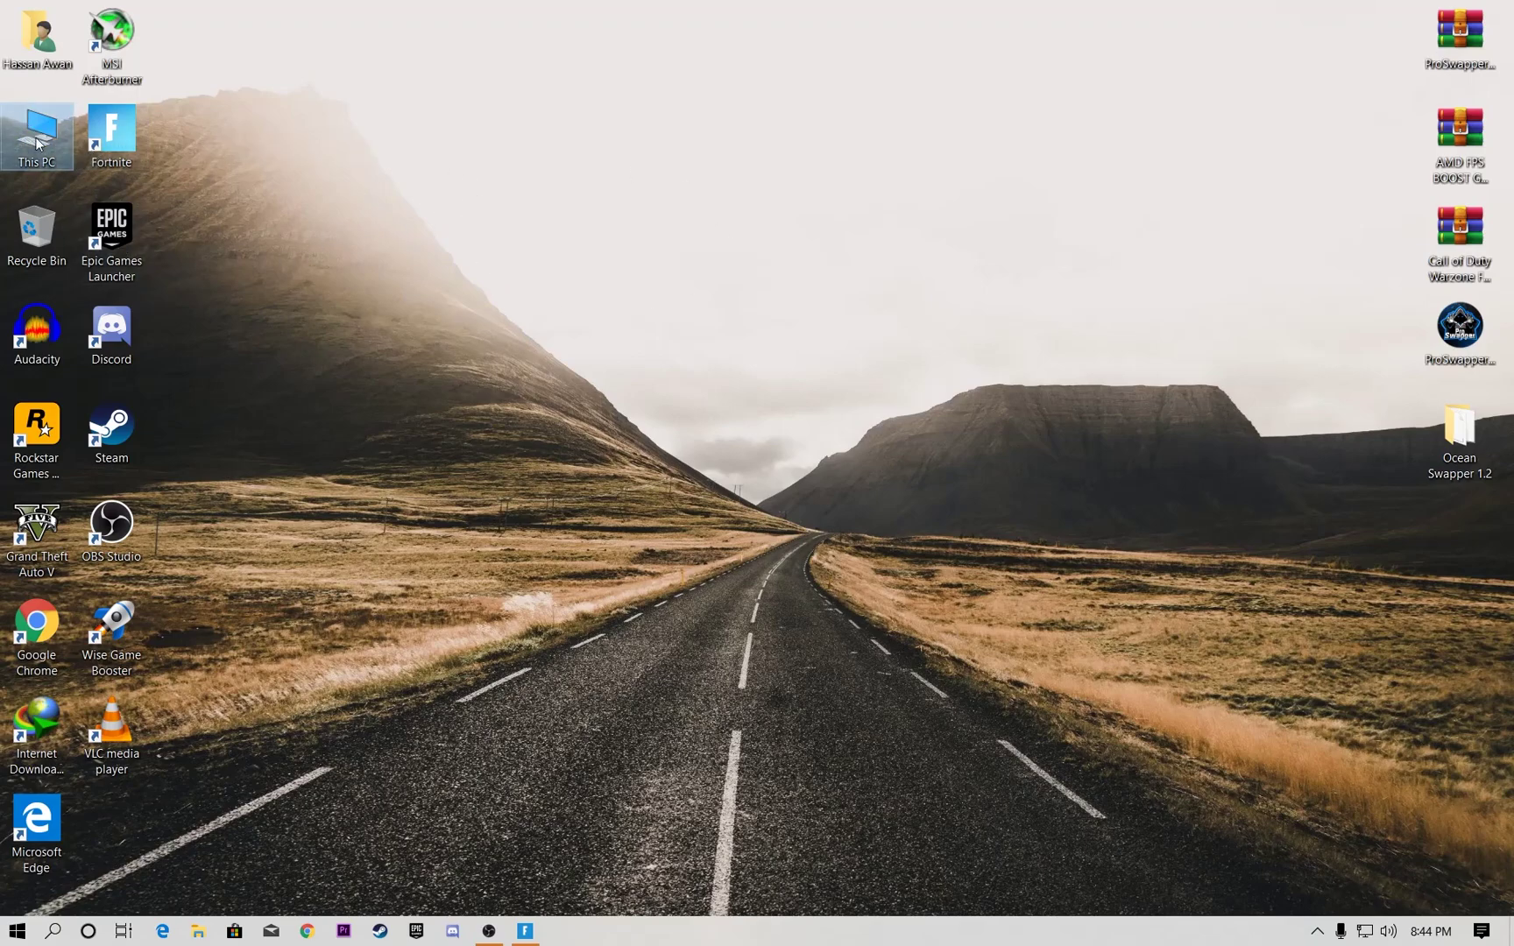
Step: In File Explorer, open the folder F:\Epic Games\Fortnite\FortniteGame\Binaries\Win64
double_click(51, 165)
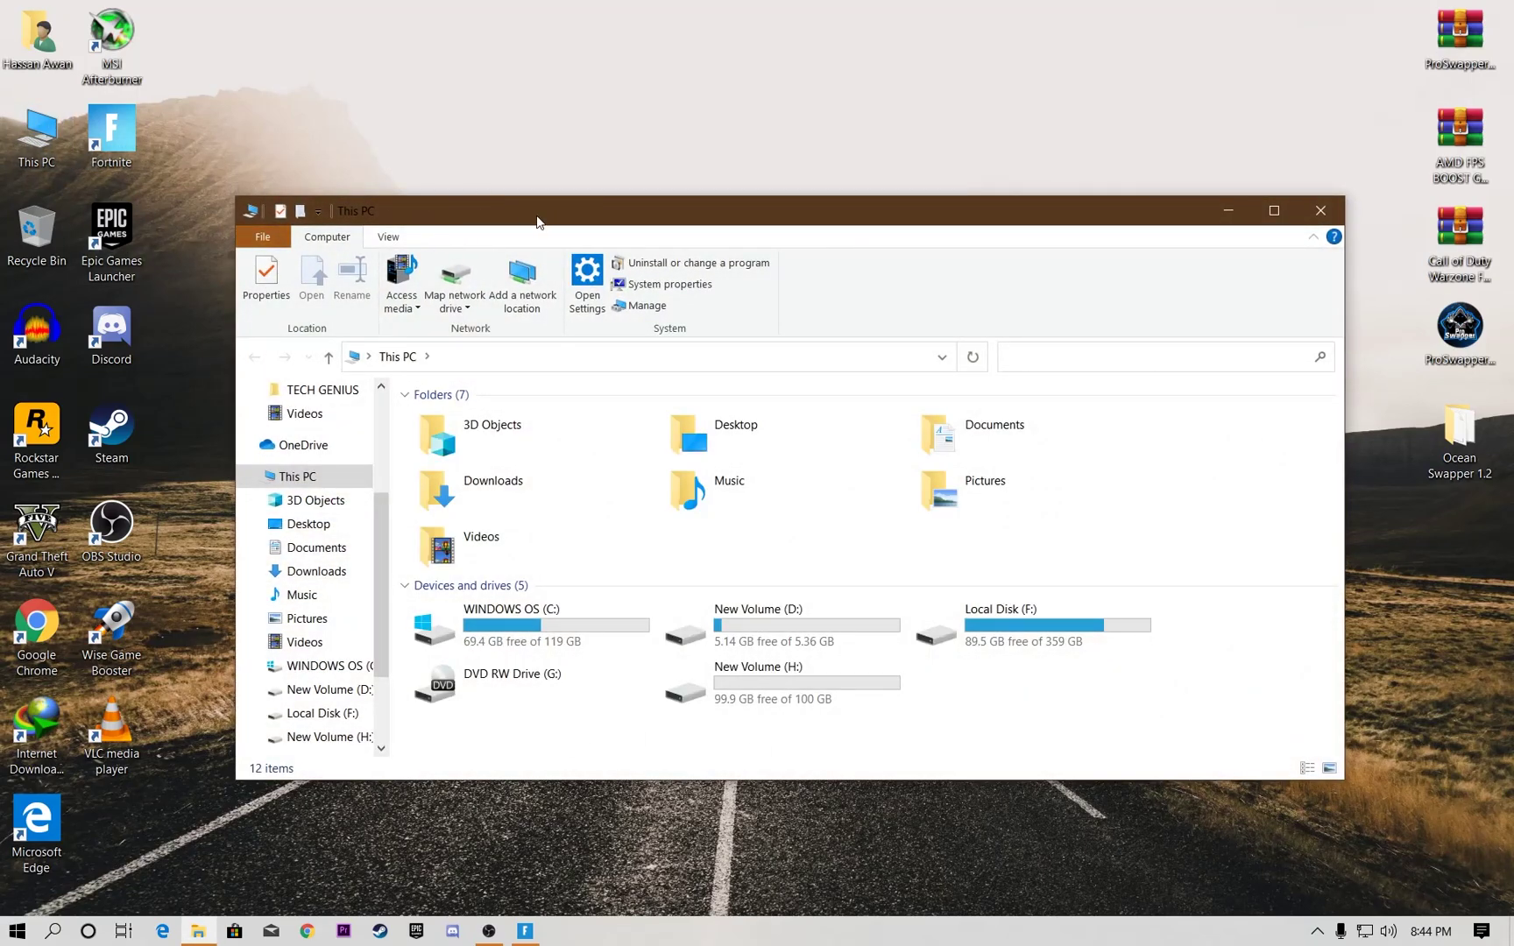
double_click(530, 219)
double_click(741, 337)
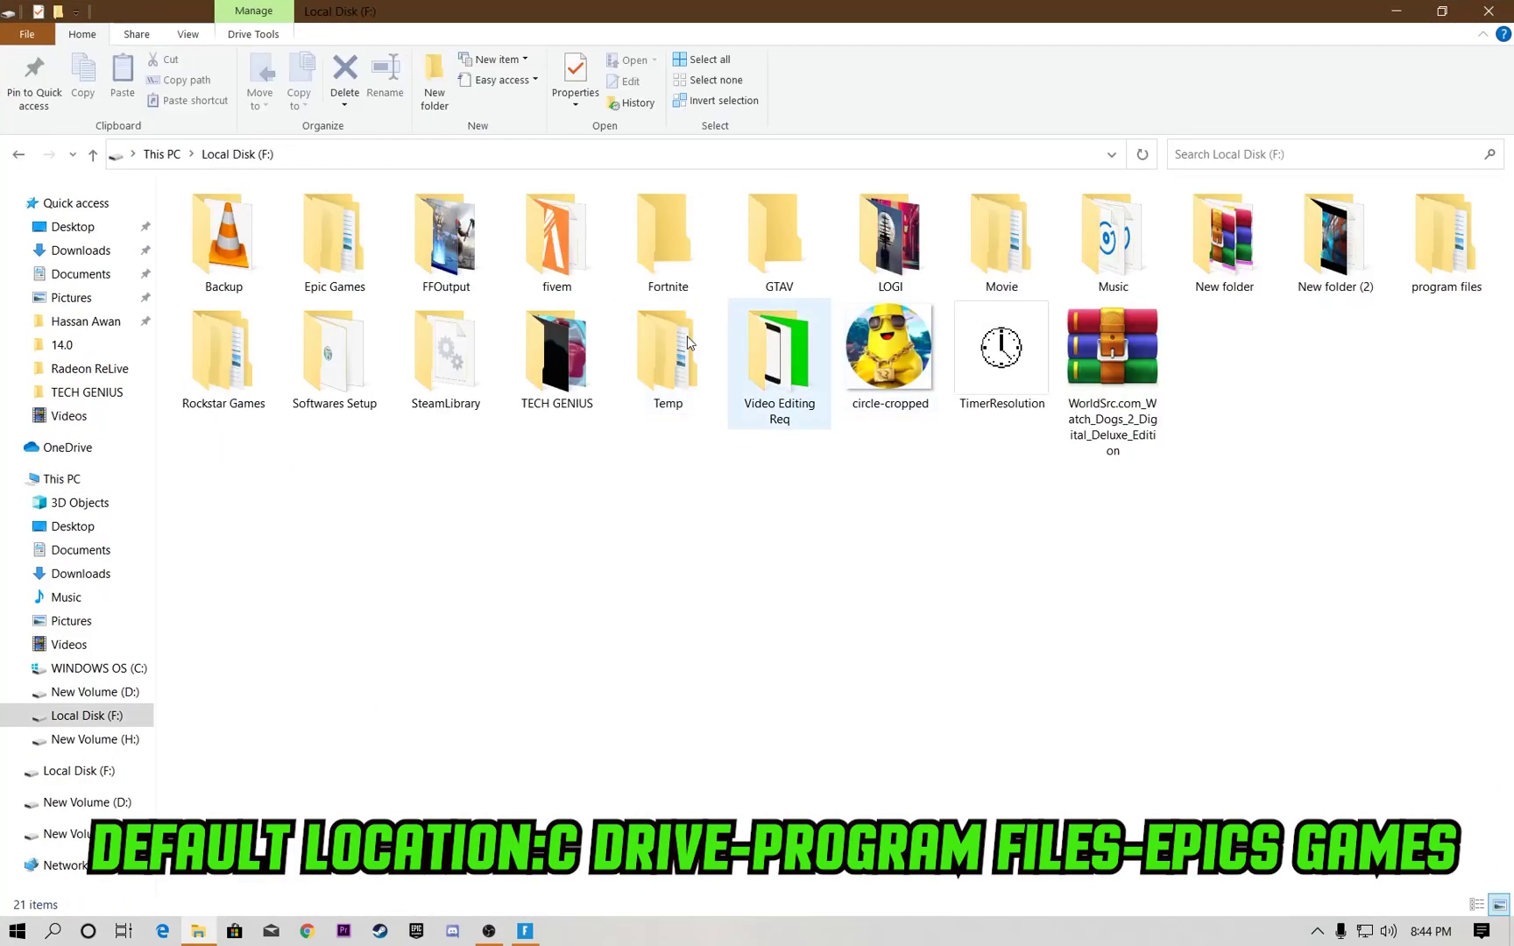
double_click(368, 260)
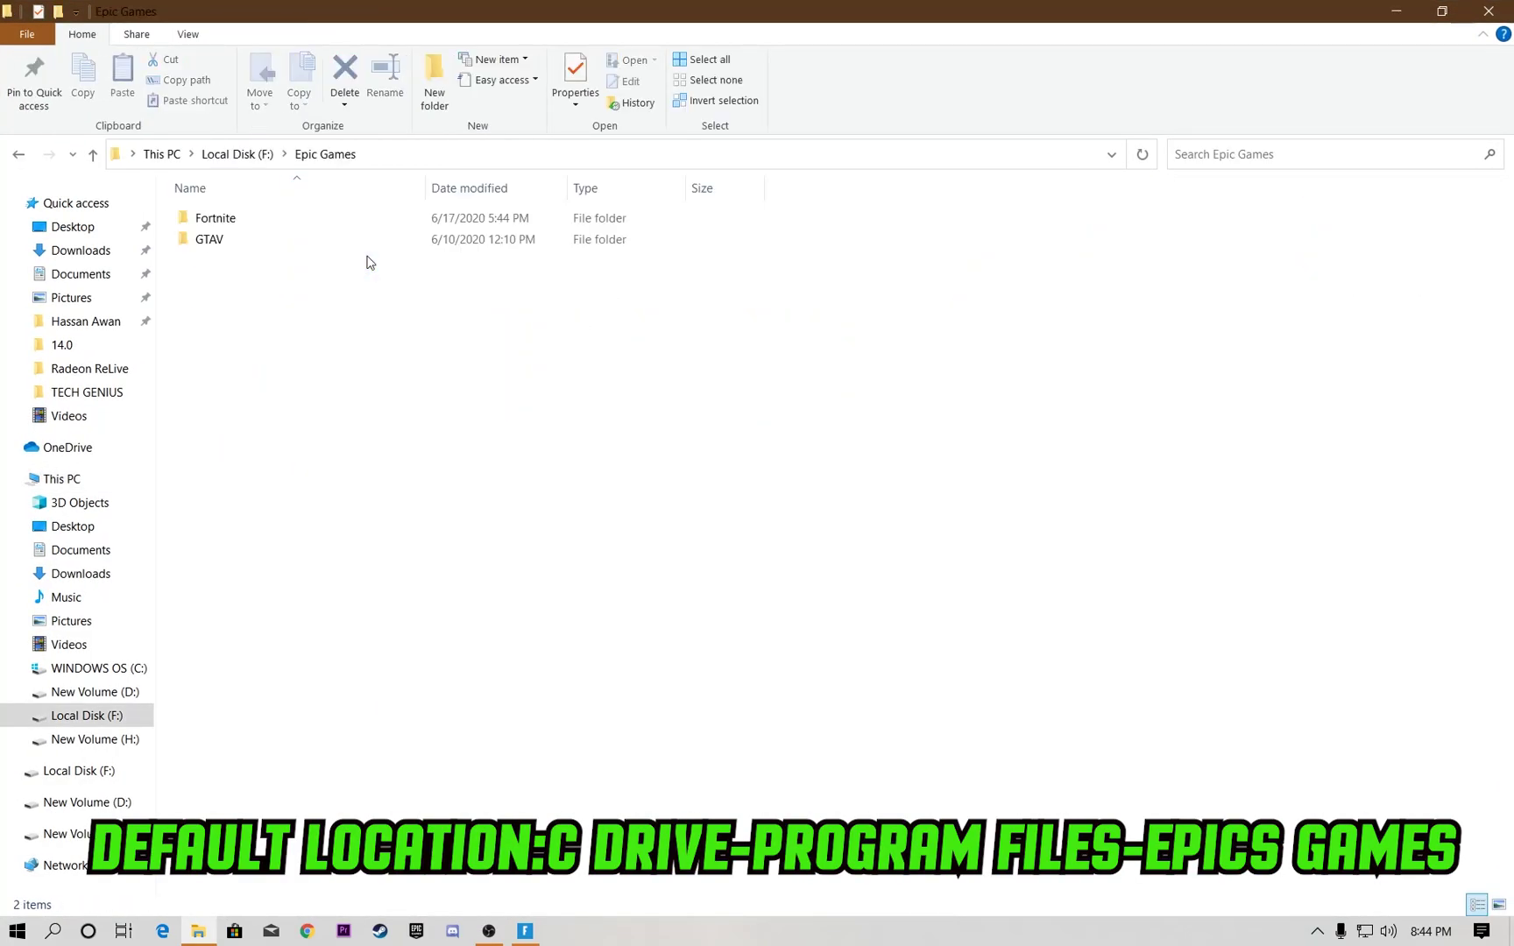
double_click(231, 224)
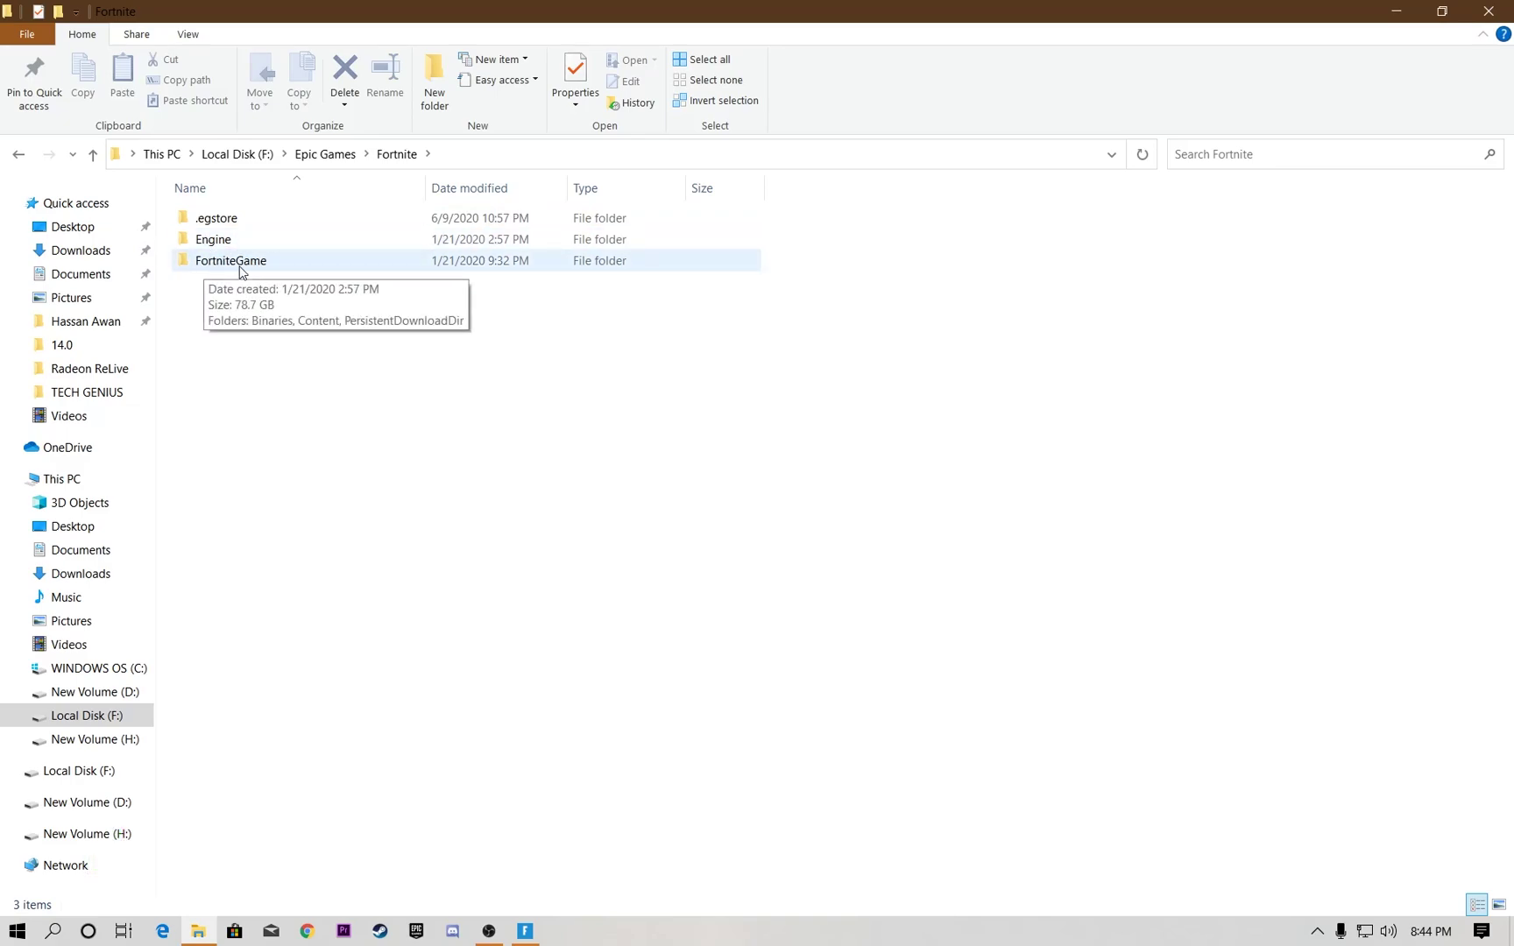
double_click(235, 266)
double_click(231, 222)
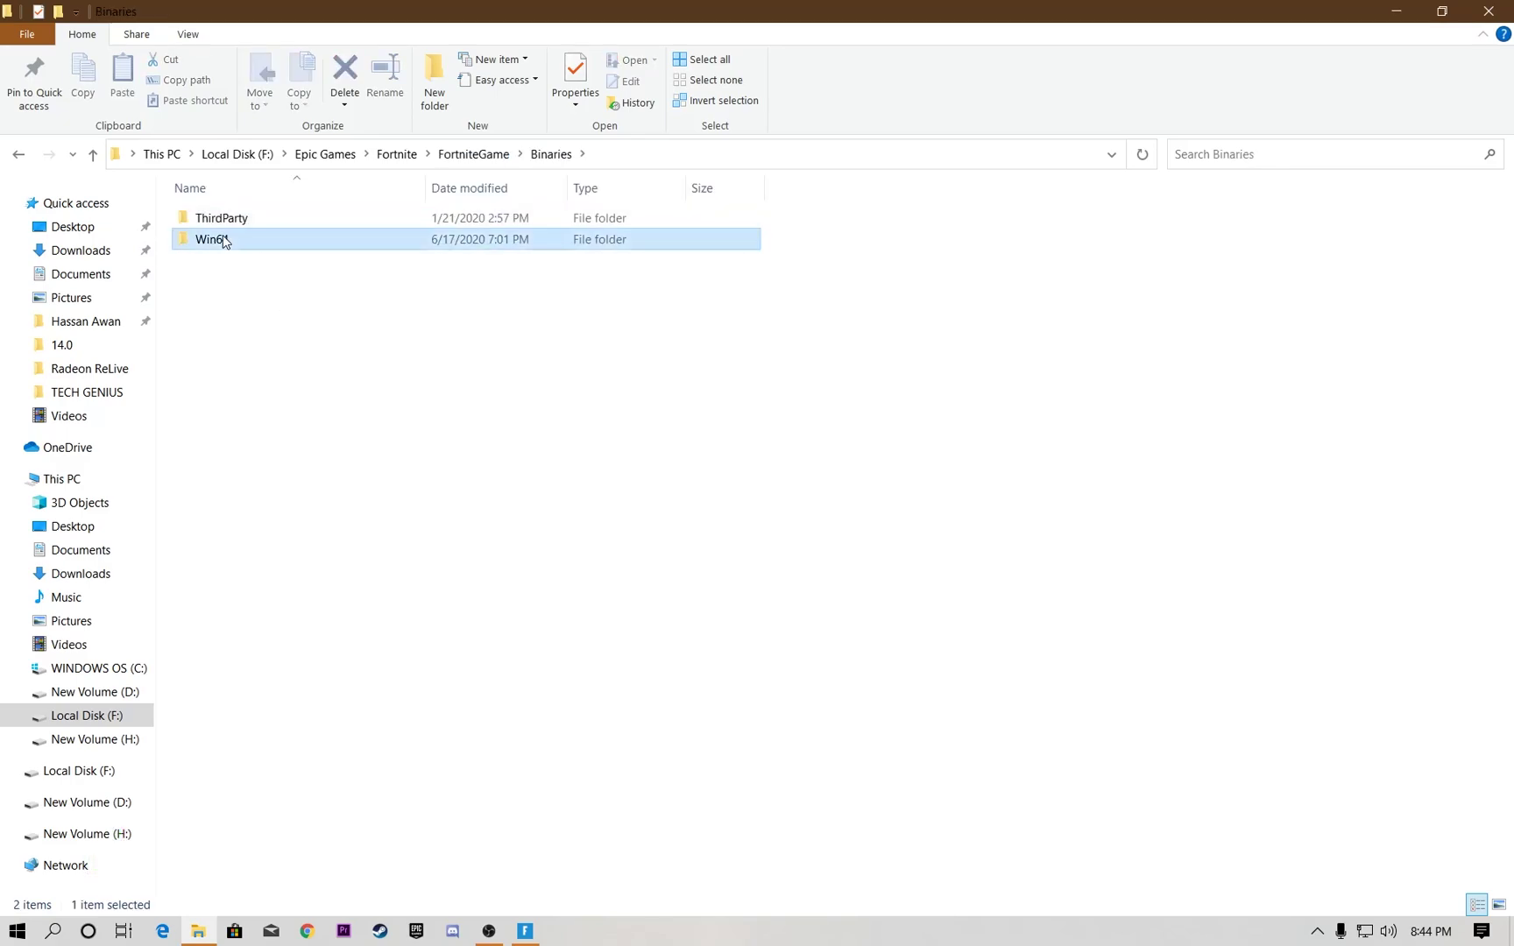
double_click(219, 240)
Step: Check the fullscreen optimization and high DPI scaling override options in the compatibility properties of FortniteClient-Win64-Shipping, accepting them as set
scroll(316, 438, down, 10)
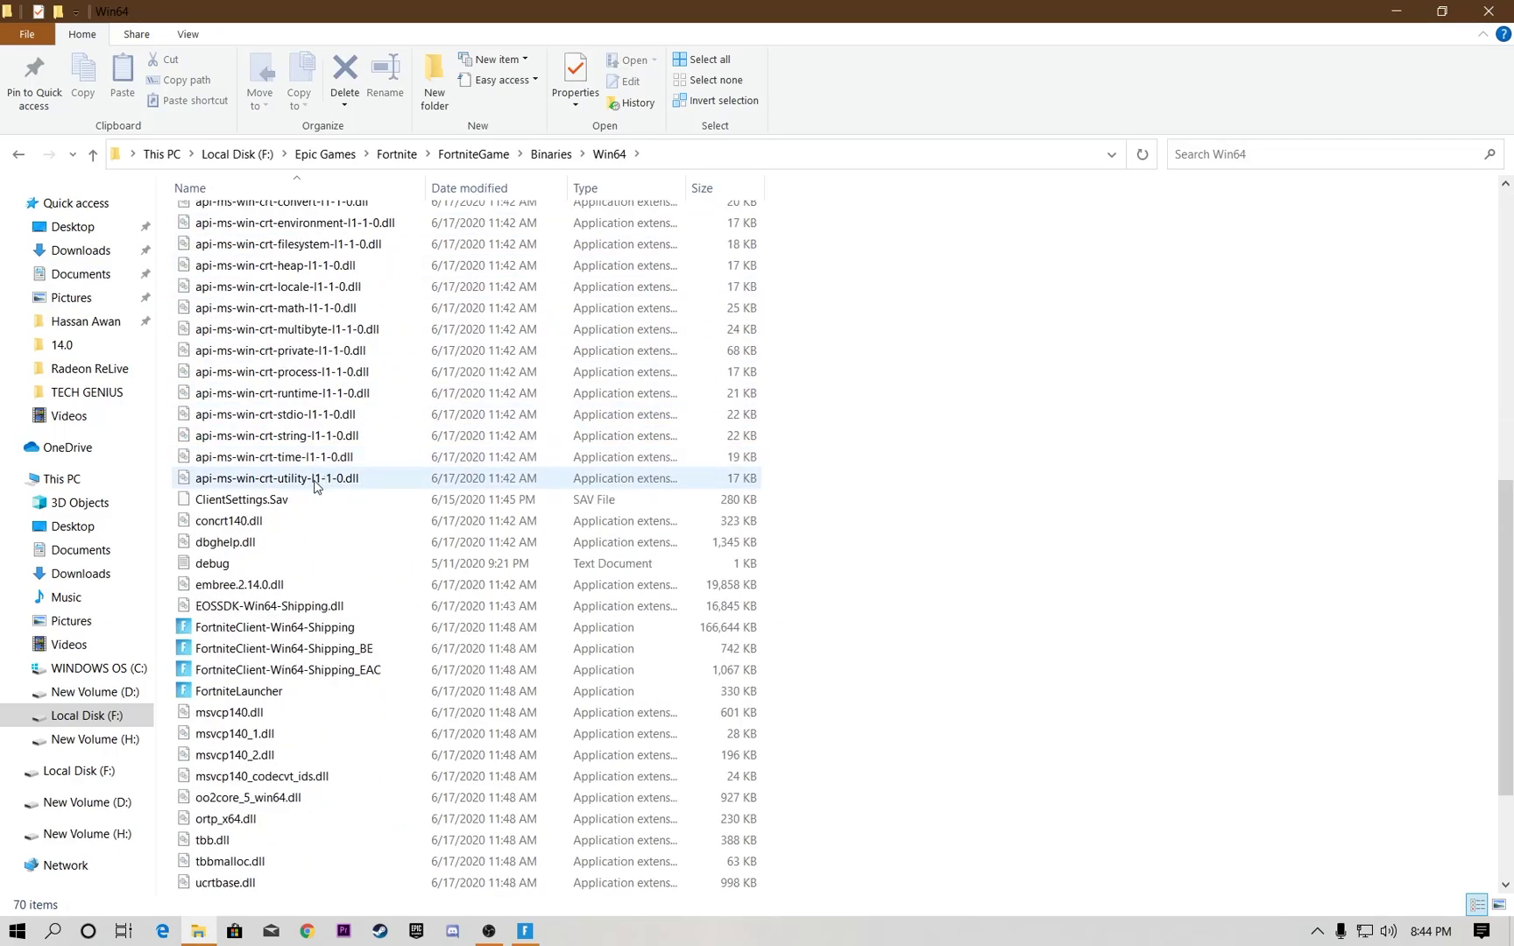
mouse_move(253, 658)
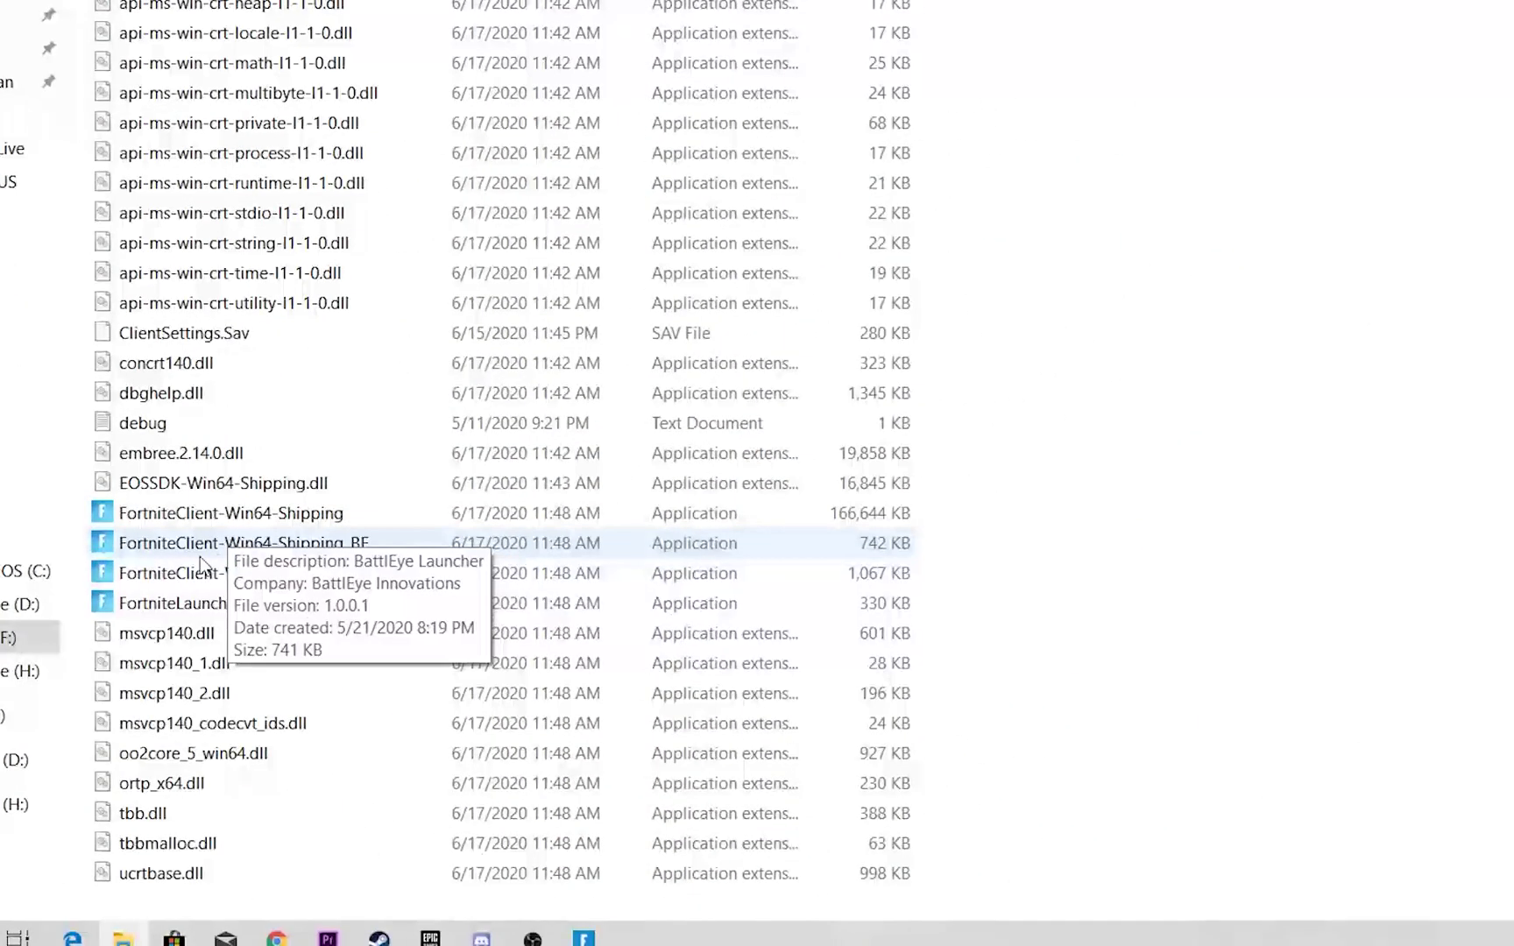
click(324, 516)
right_click(324, 516)
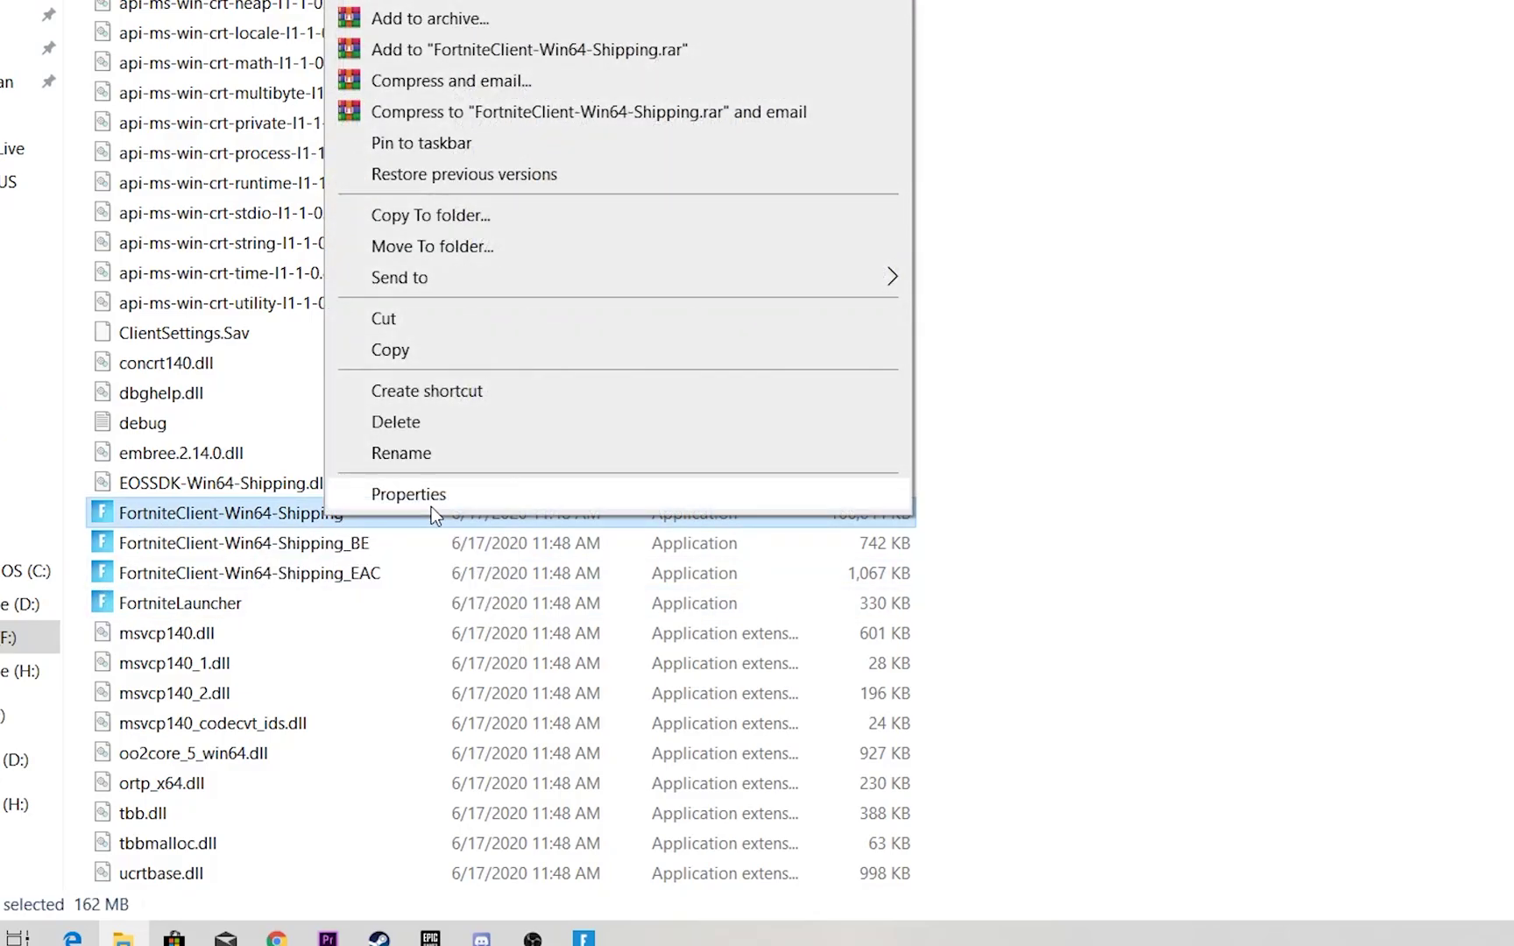
click(439, 497)
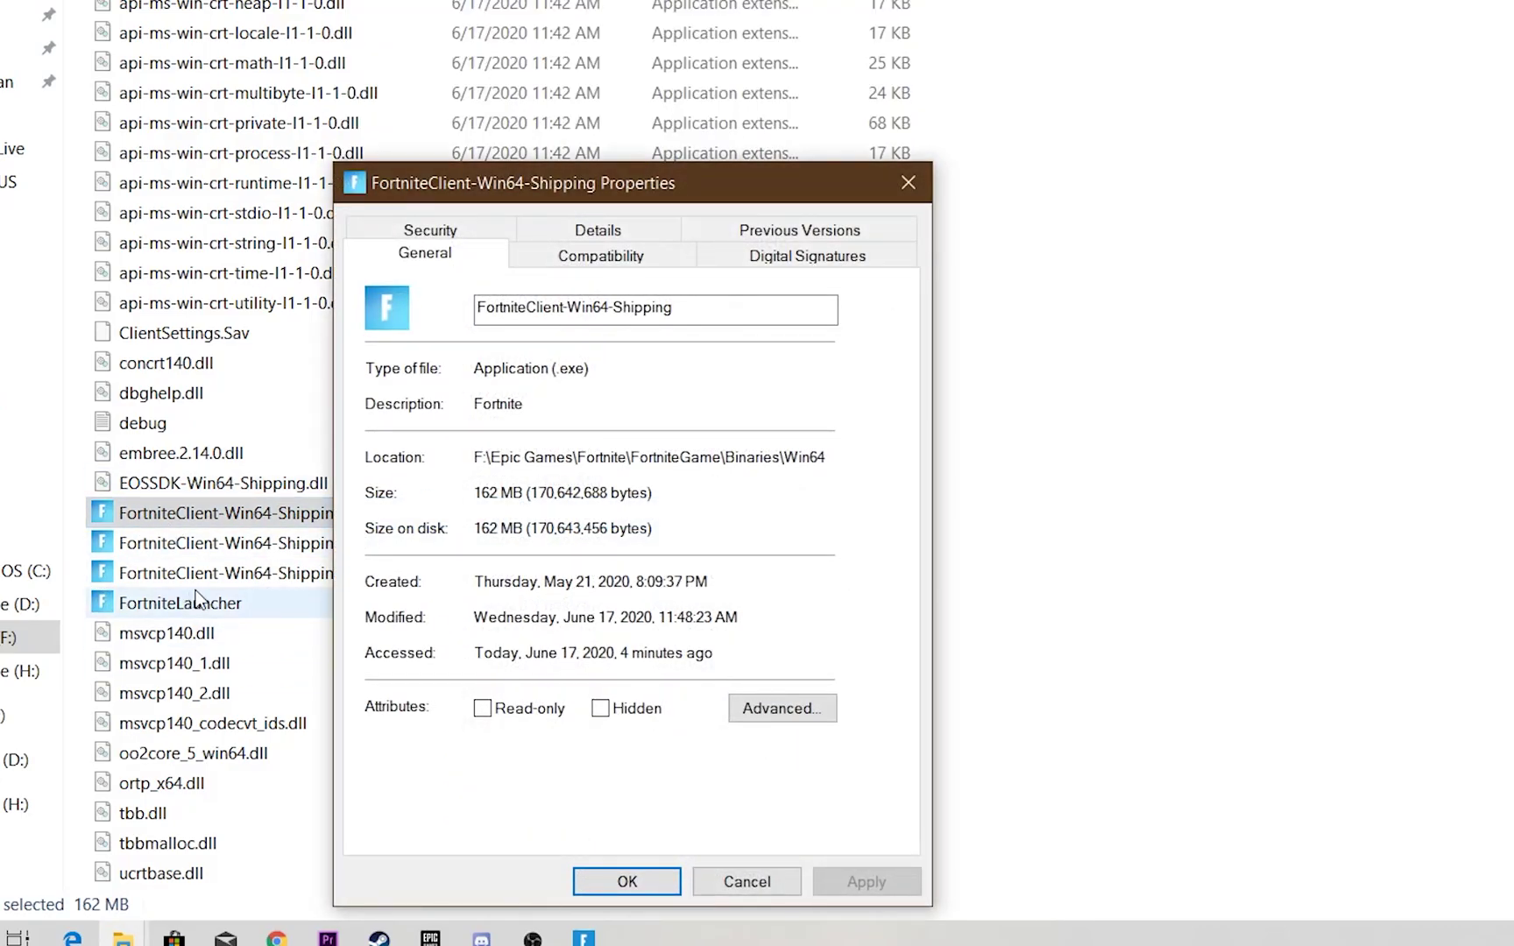
click(605, 255)
drag(538, 178, 784, 4)
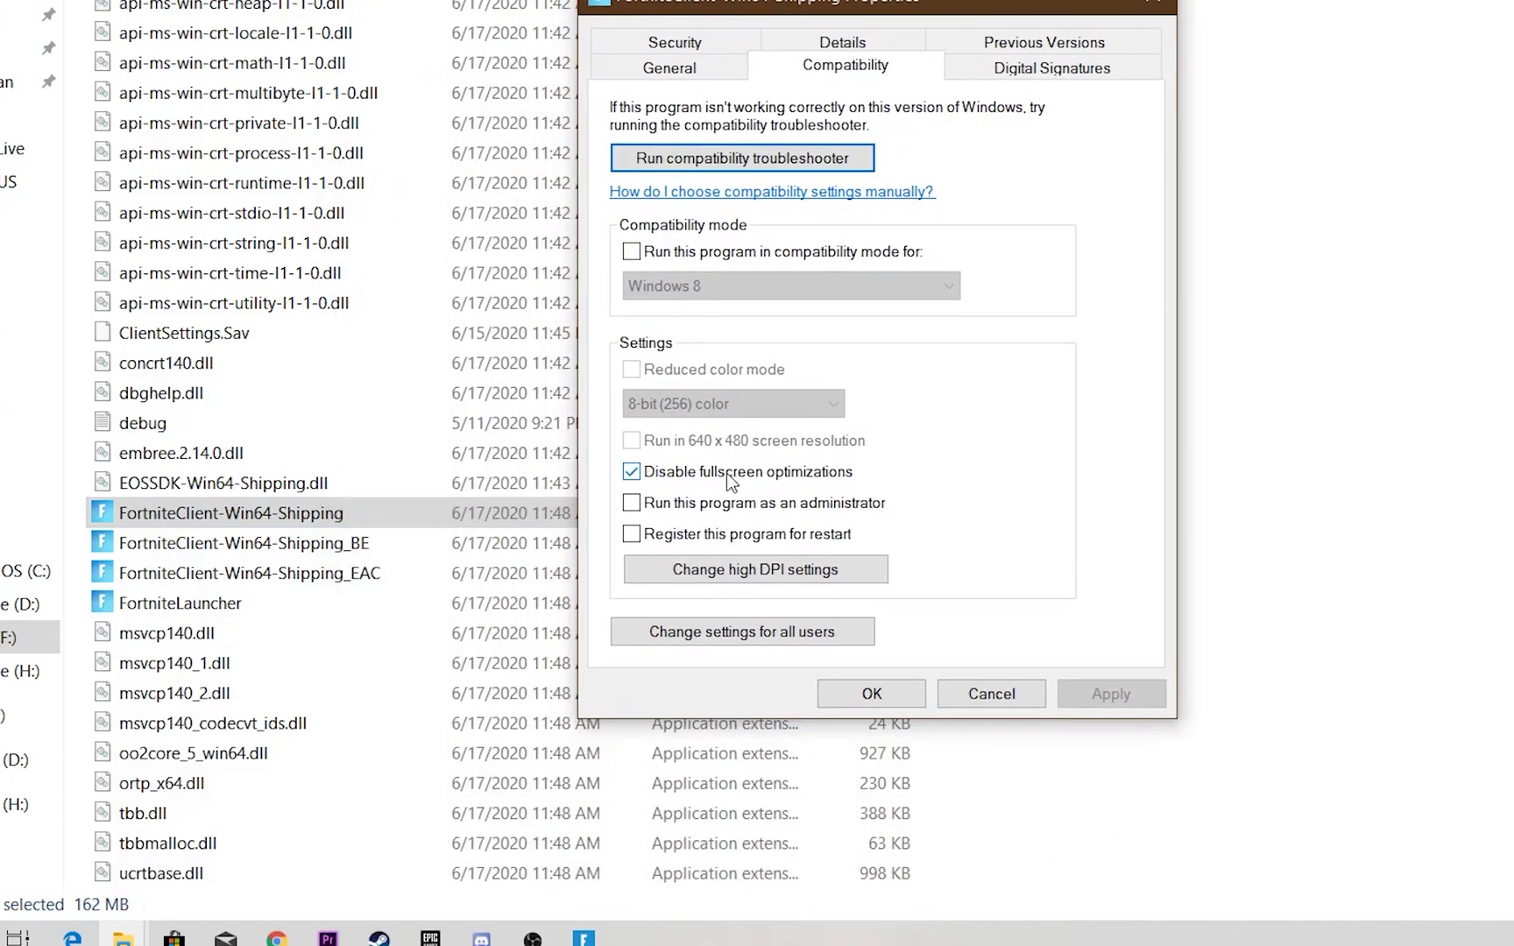
click(728, 569)
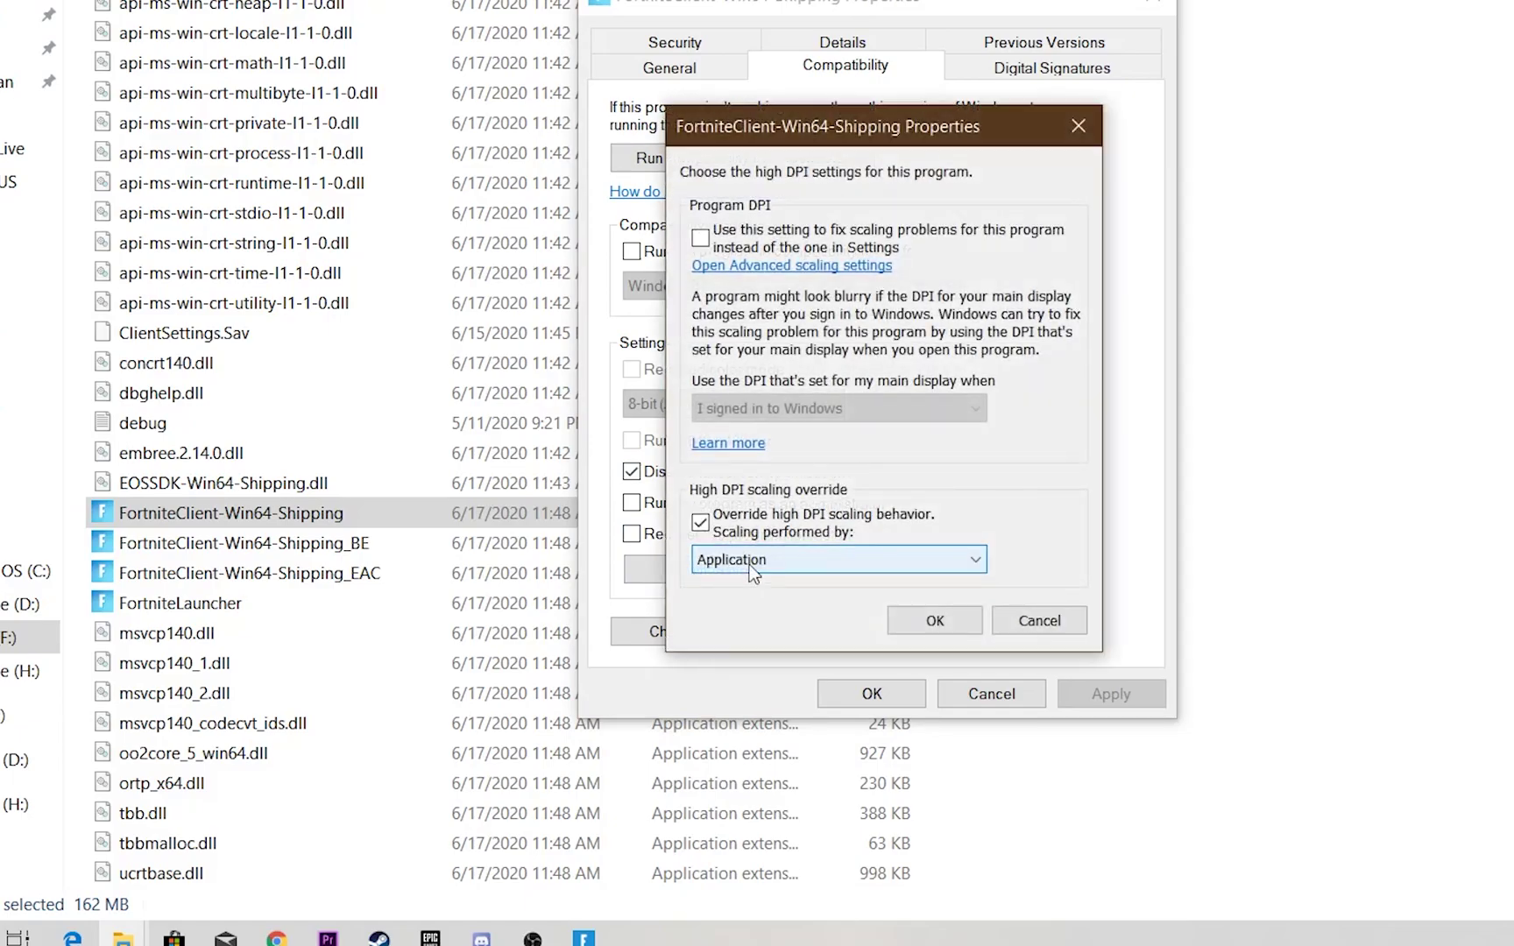
click(916, 620)
click(872, 693)
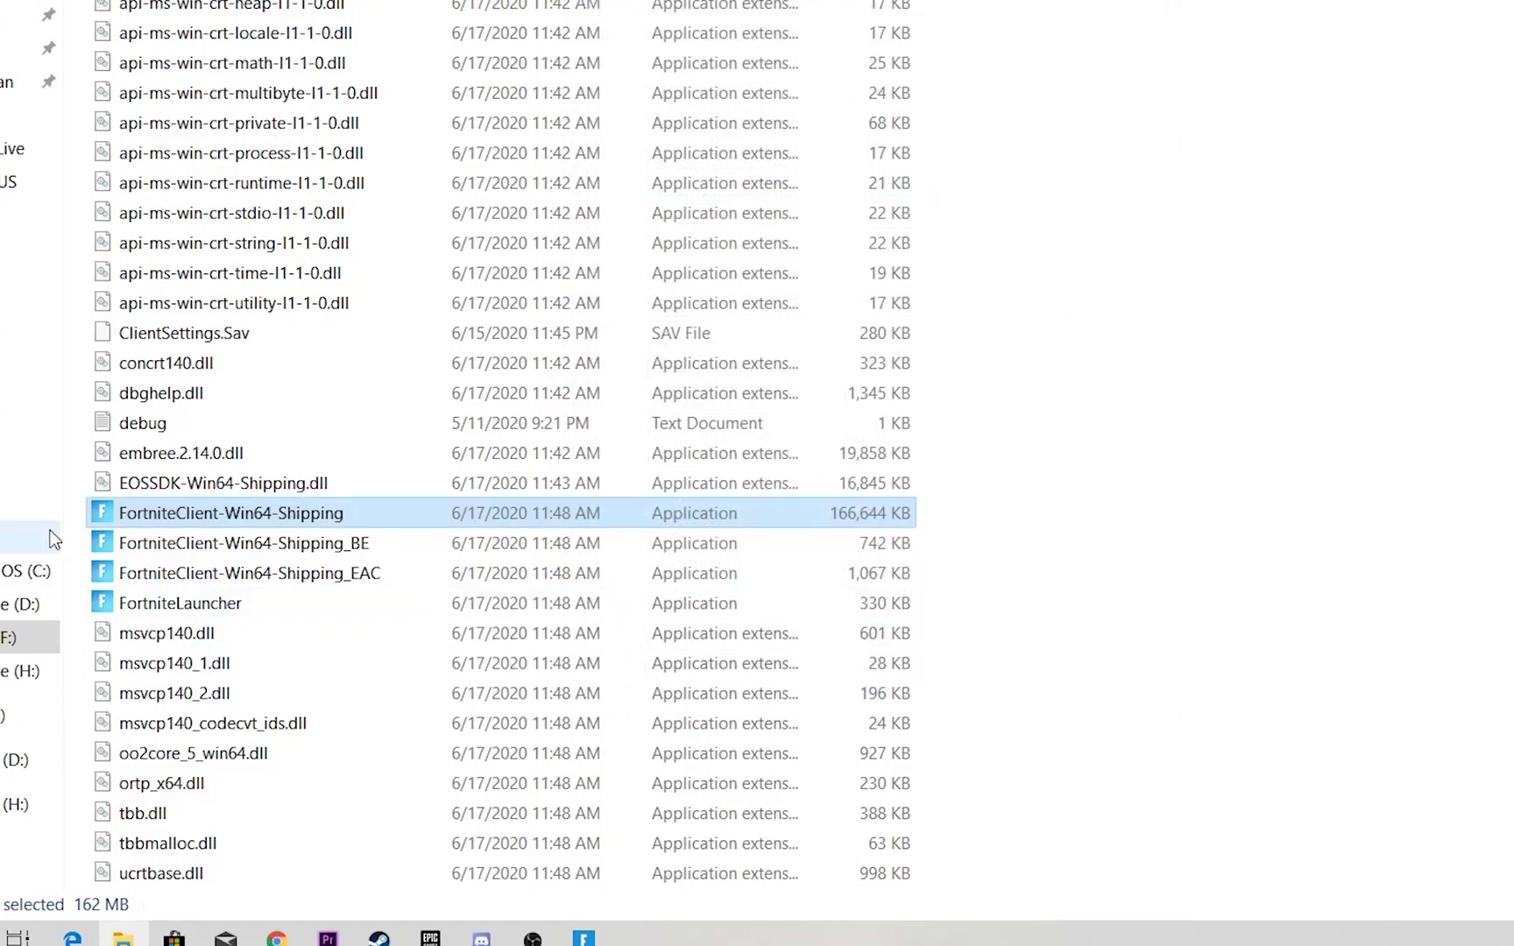
Step: Check the same fullscreen optimization and high DPI scaling options for FortniteClient-Win64-Shipping_BE, accepting them as set
click(229, 541)
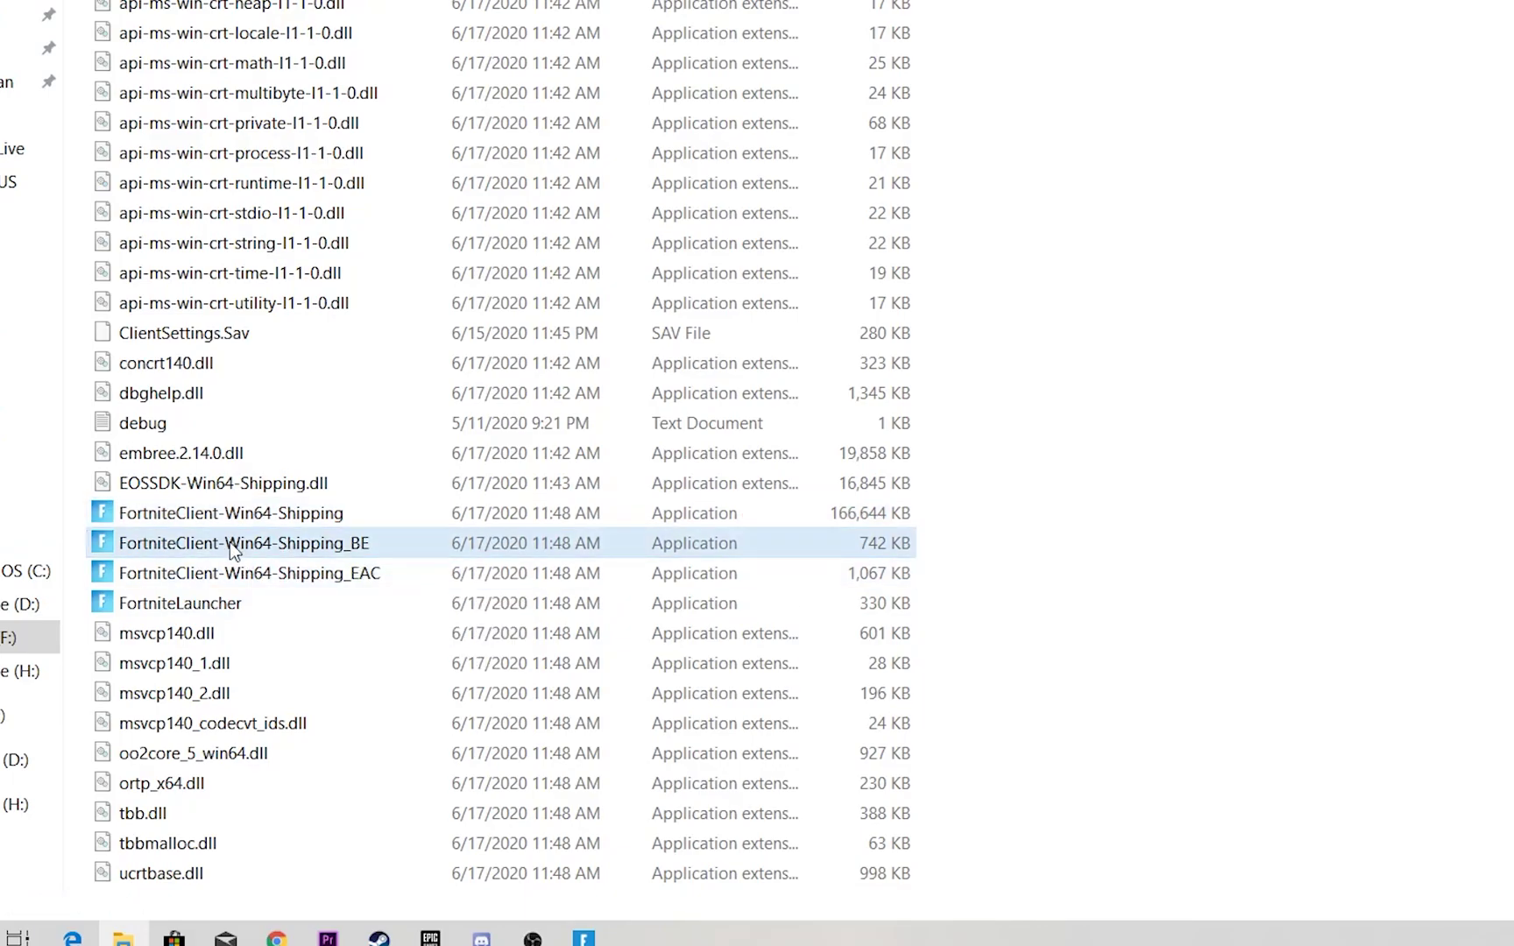
right_click(229, 542)
click(449, 524)
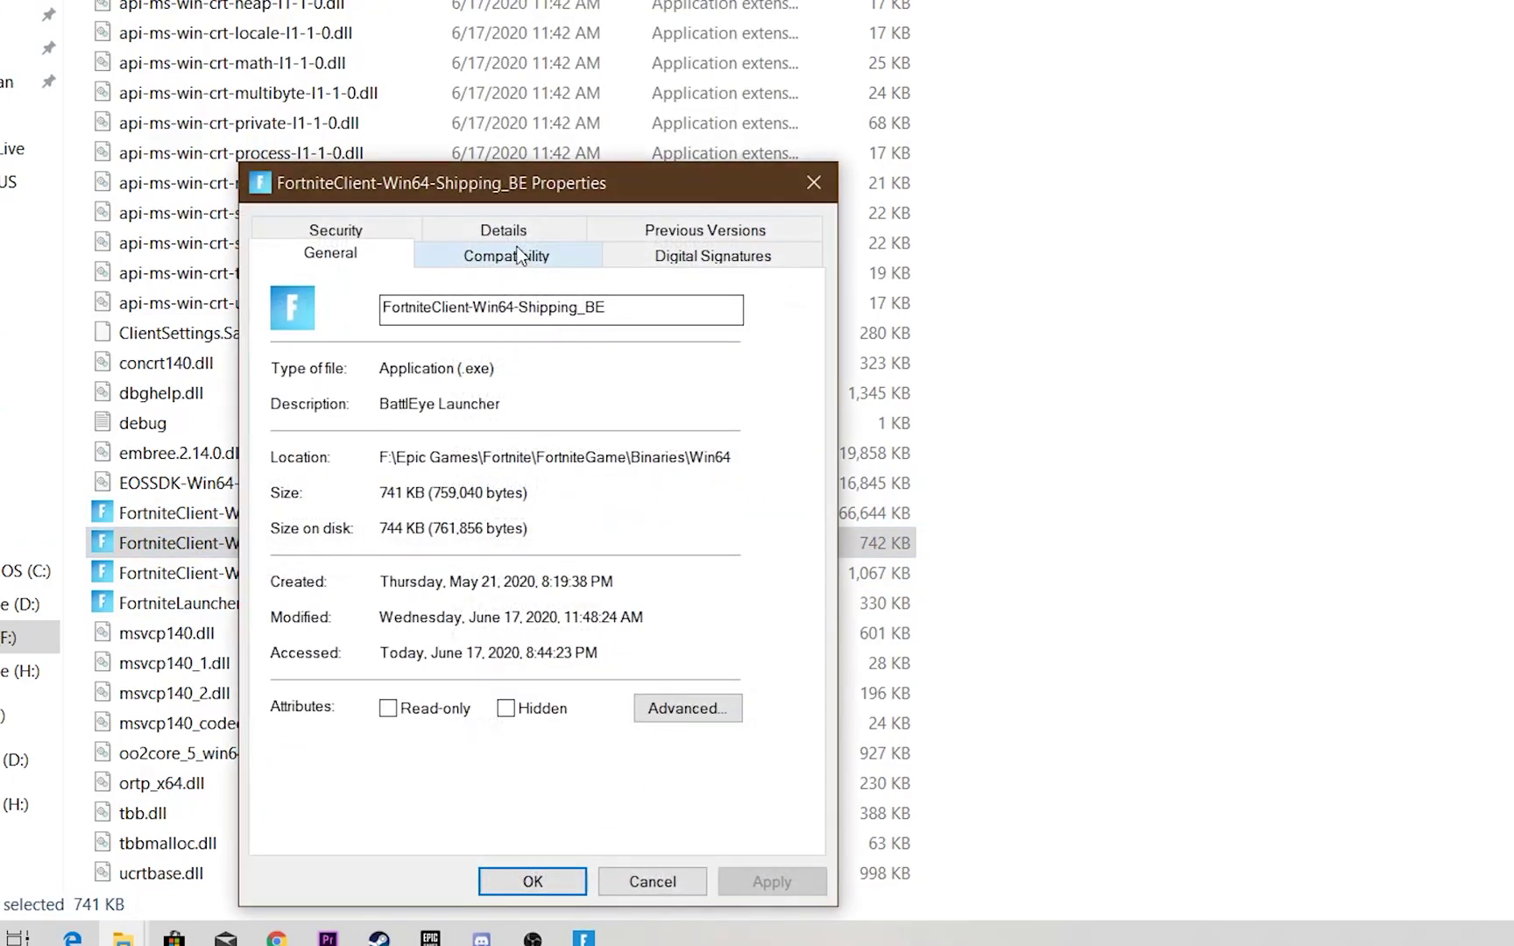
click(519, 255)
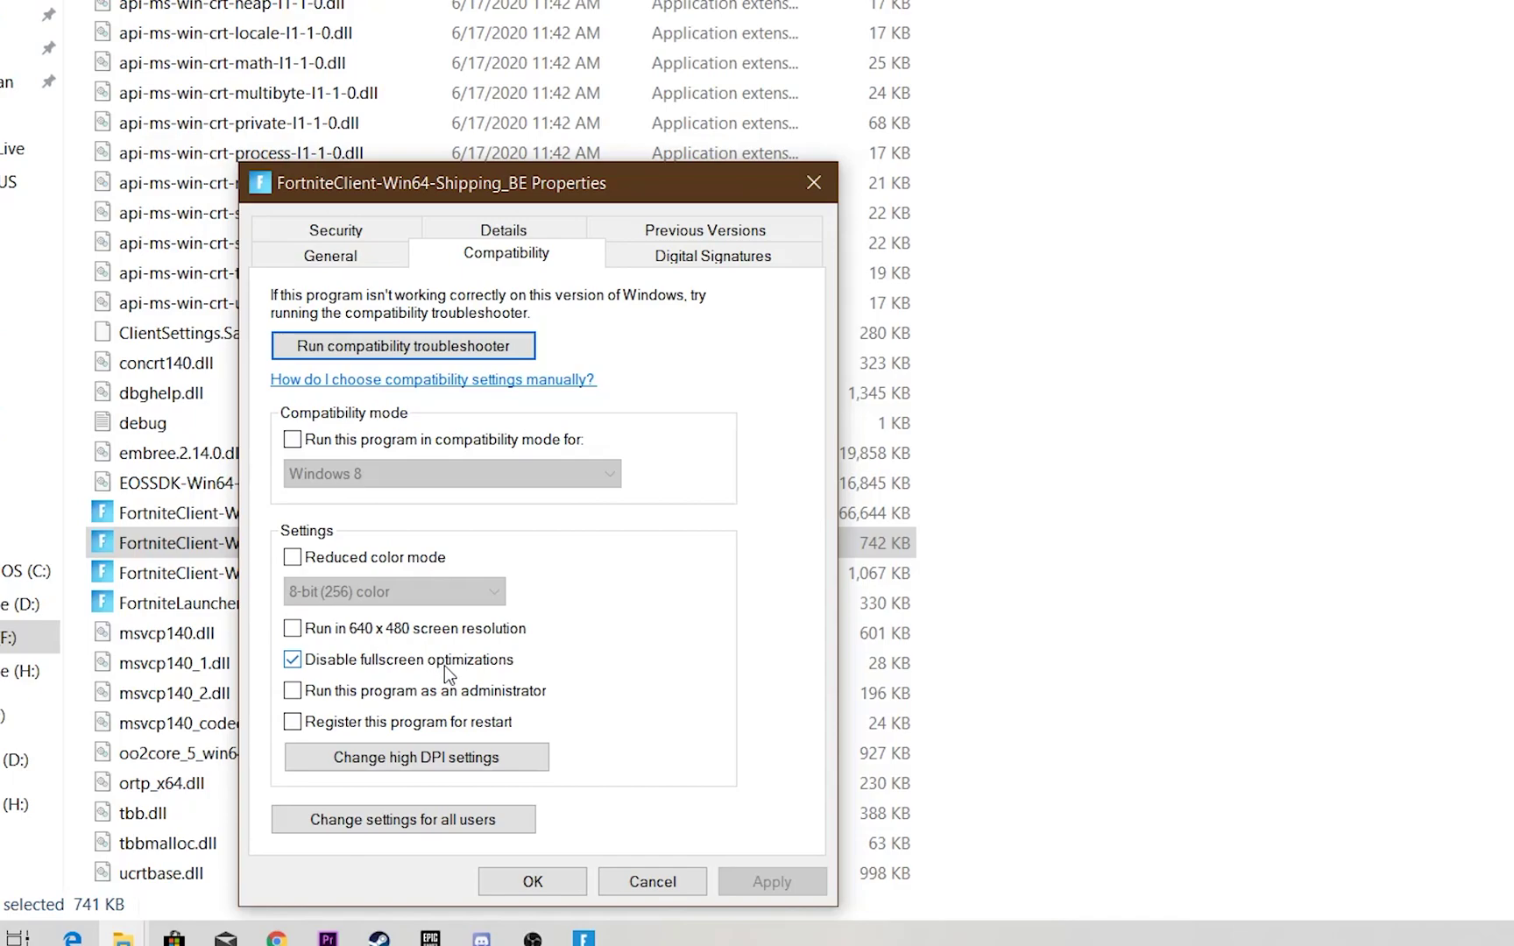
click(317, 755)
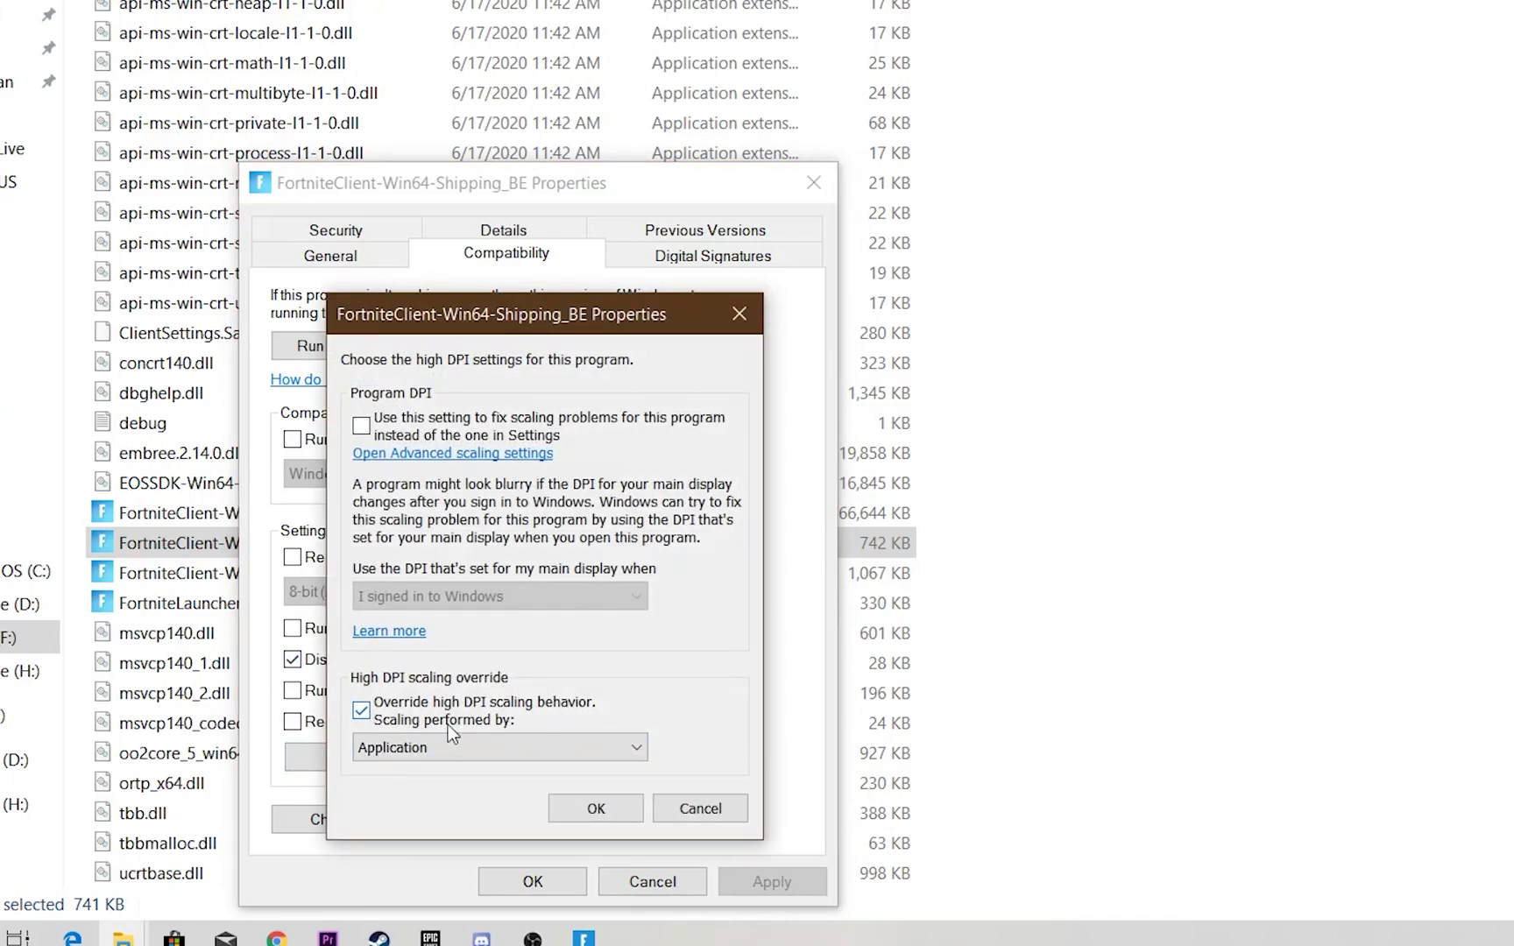
click(585, 806)
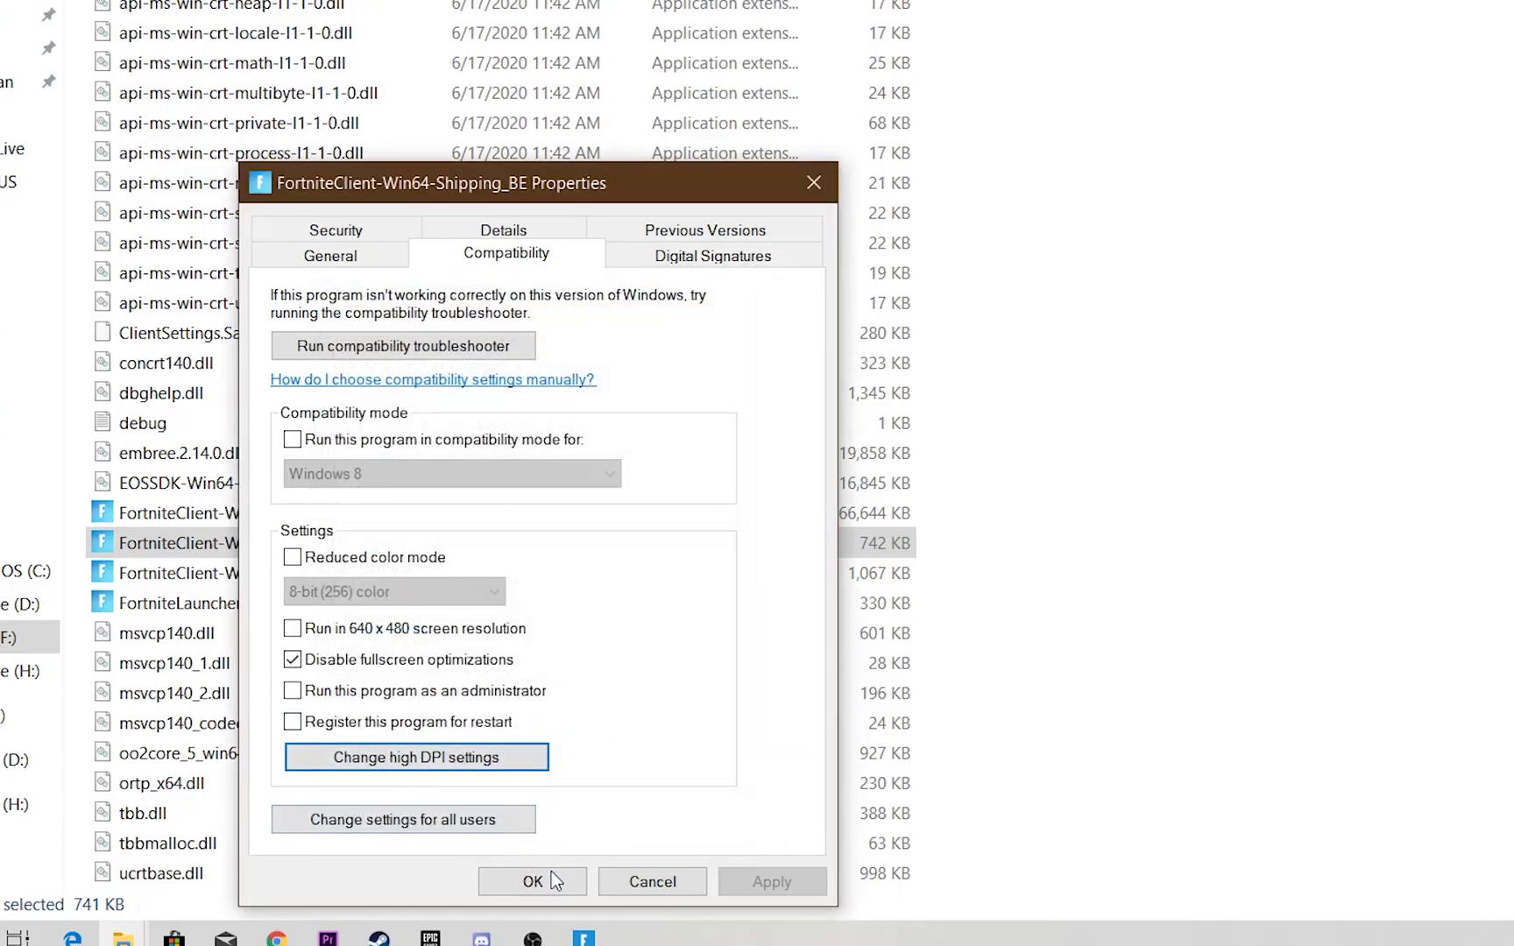
click(533, 881)
drag(1014, 578, 745, 604)
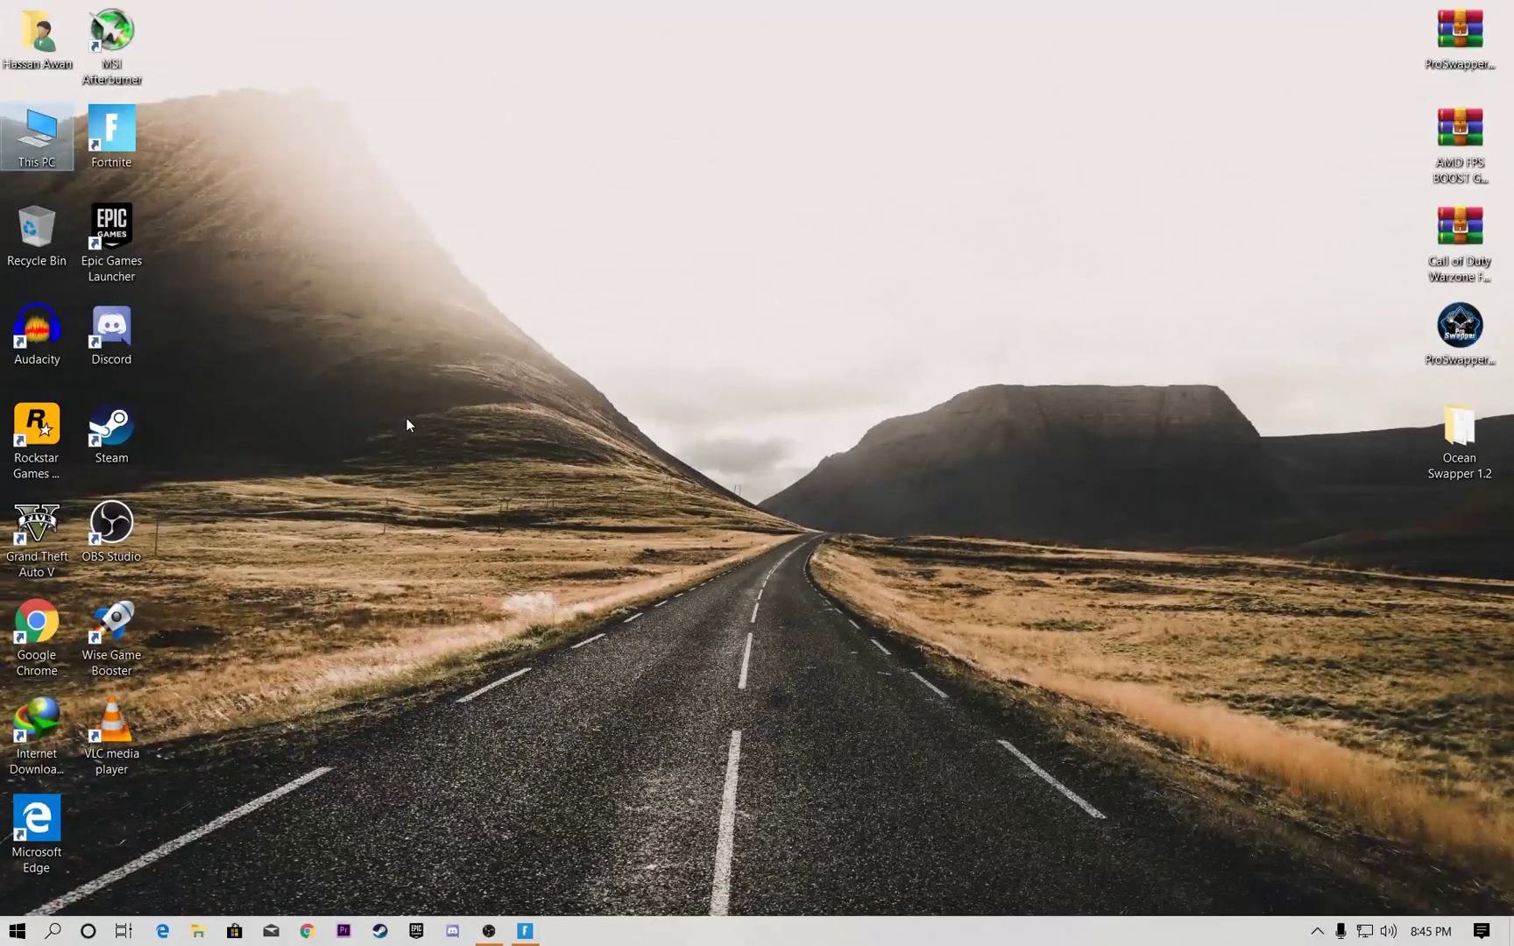
right_click(406, 424)
click(428, 507)
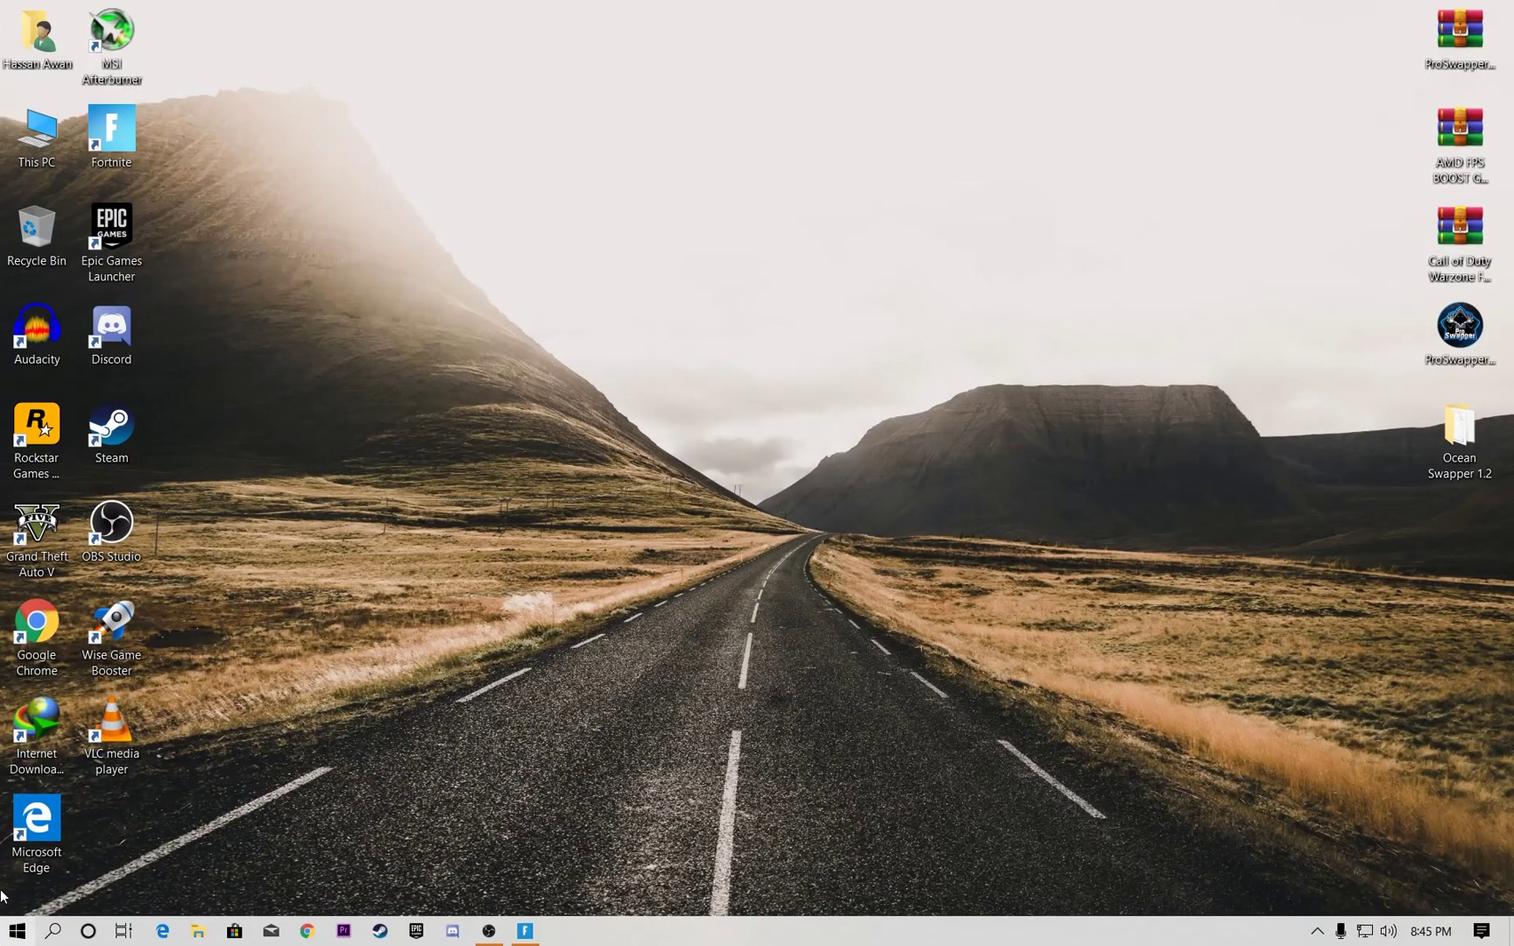
Step: Check the Game Mode switch in the Gaming section of Windows Settings, and close Settings
click(16, 931)
click(19, 845)
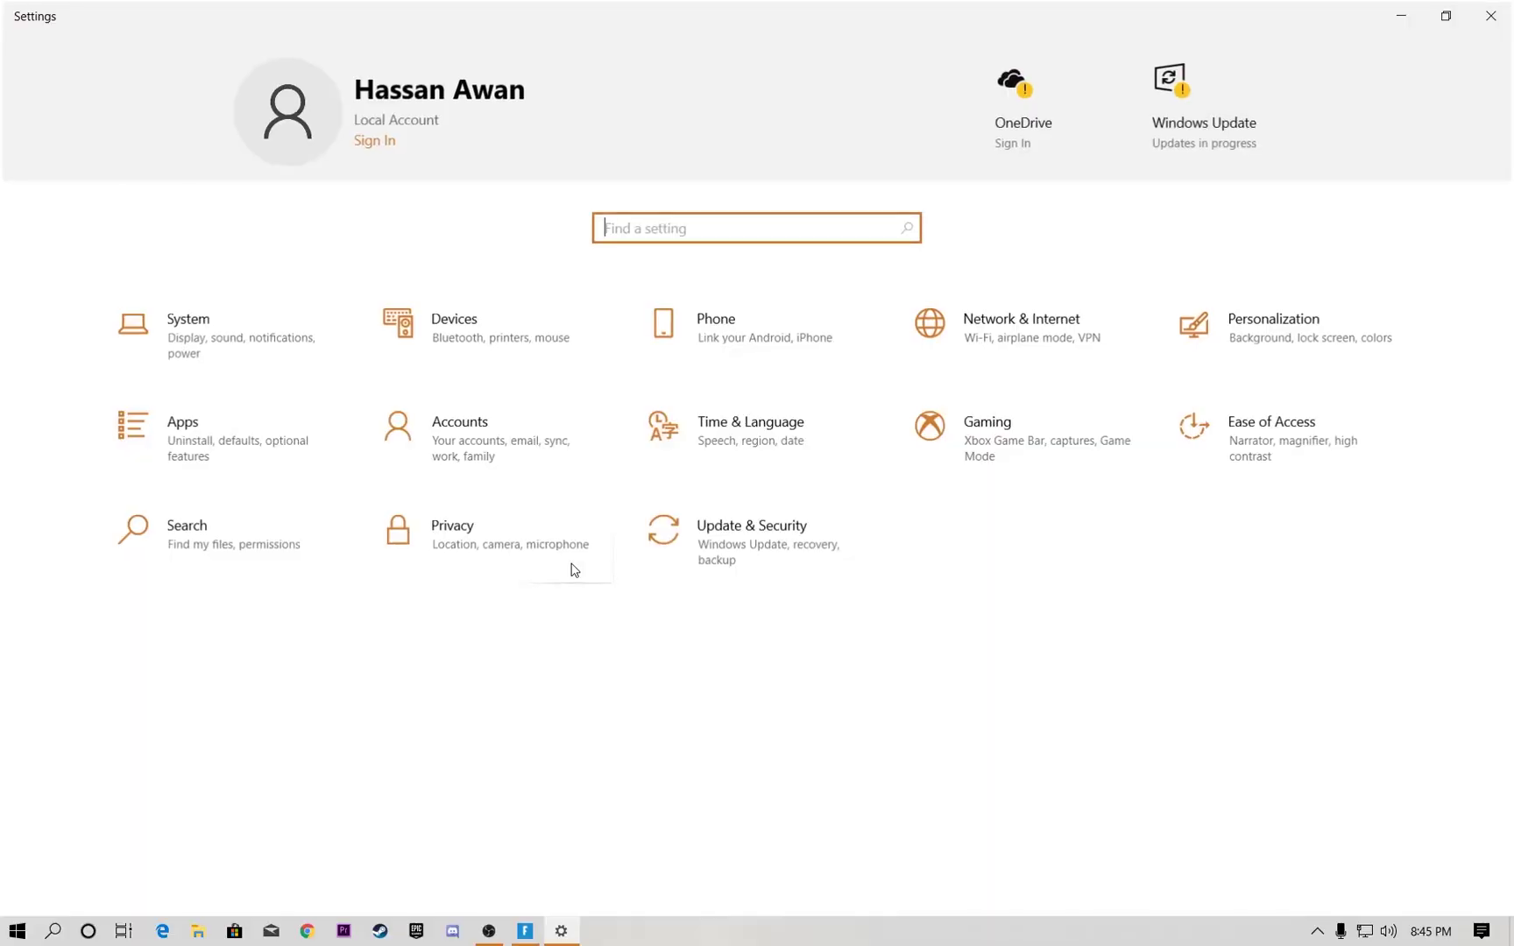
click(1025, 432)
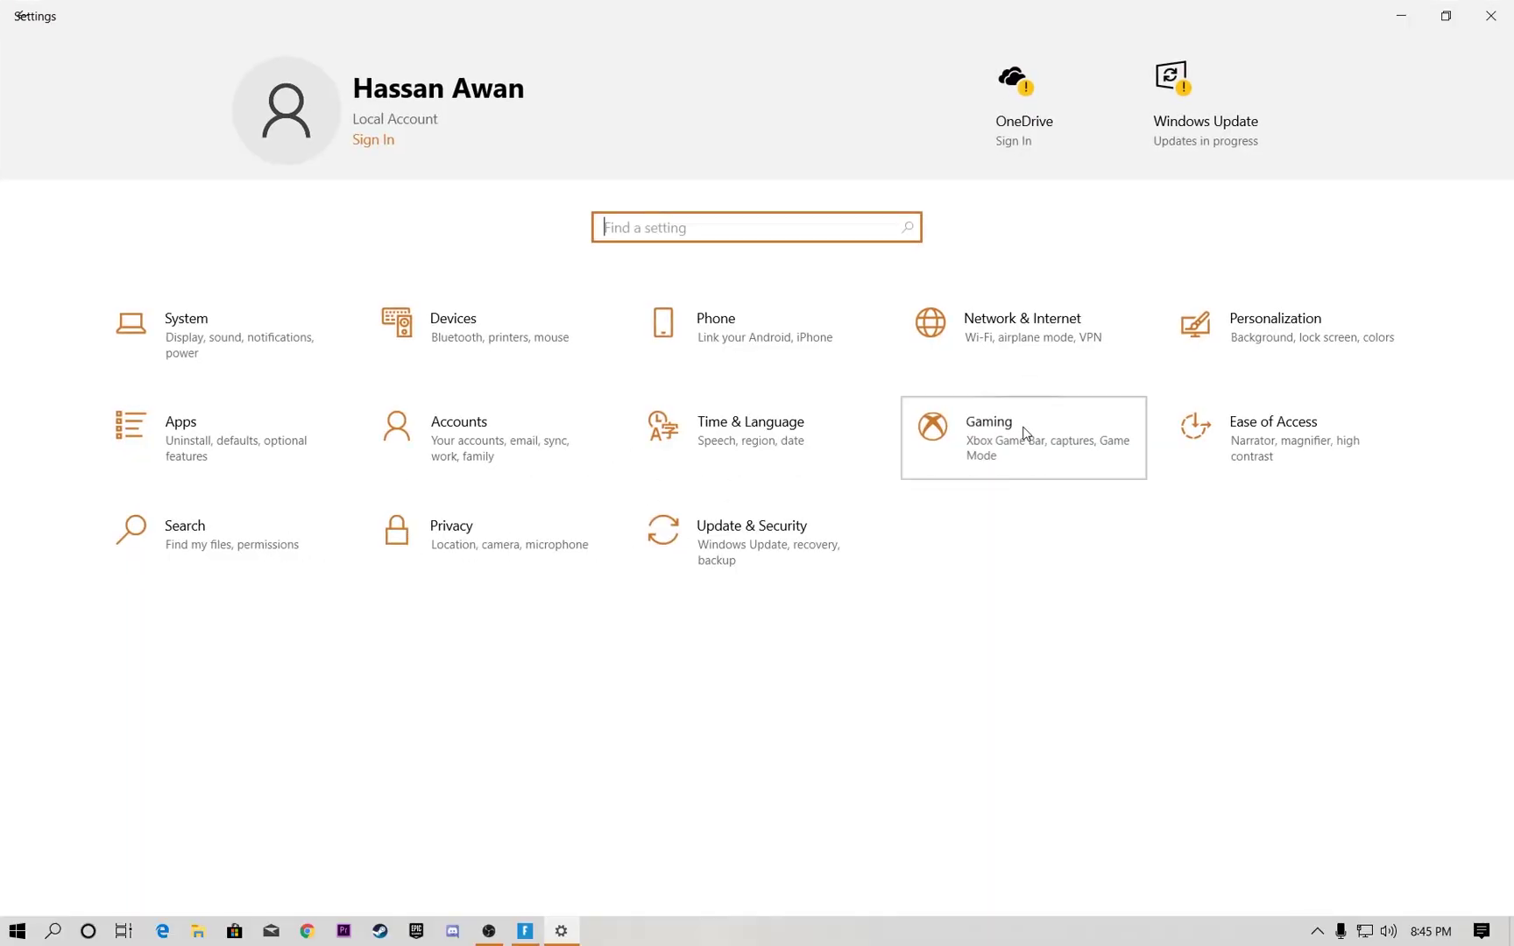
click(117, 312)
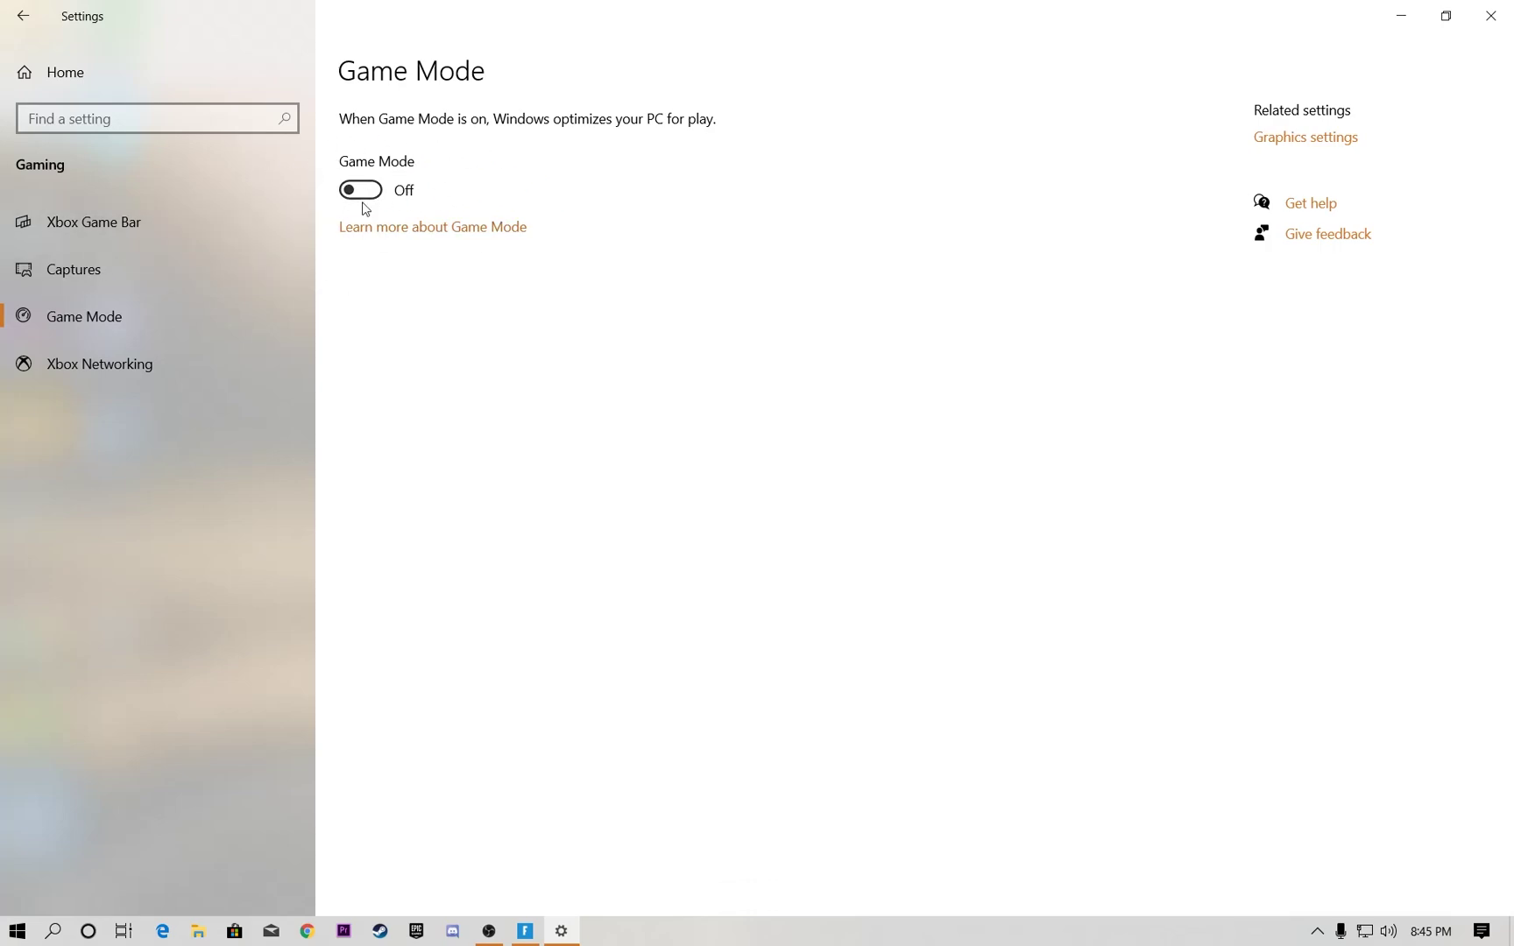
click(1490, 16)
Step: Check the High precision event timer under System devices in Device Manager, close it and refresh the desktop
right_click(29, 139)
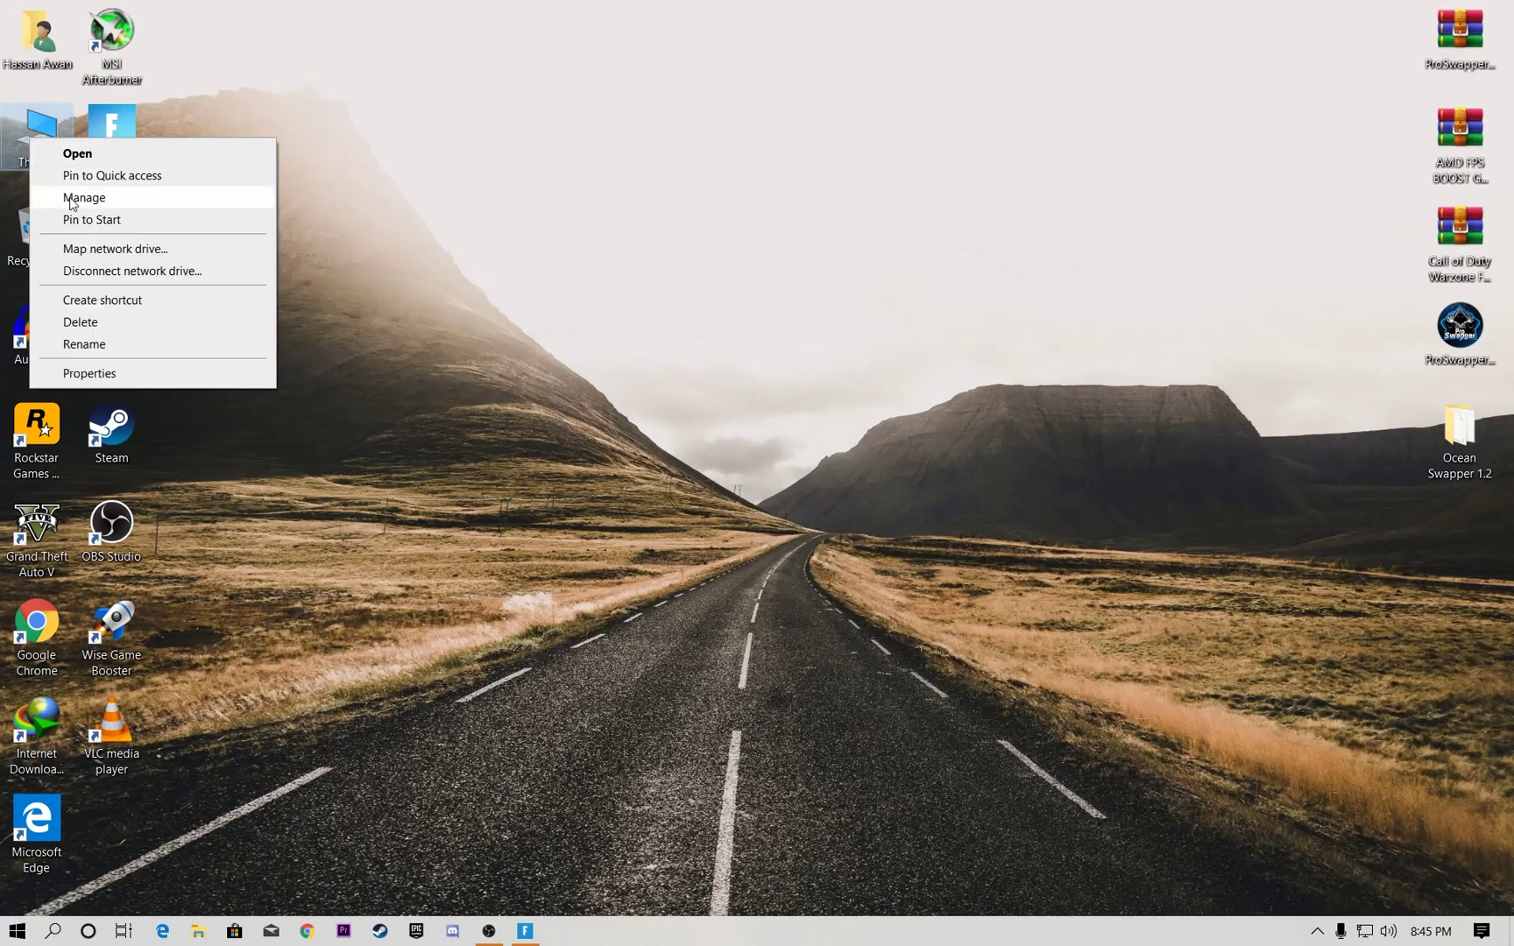
click(580, 263)
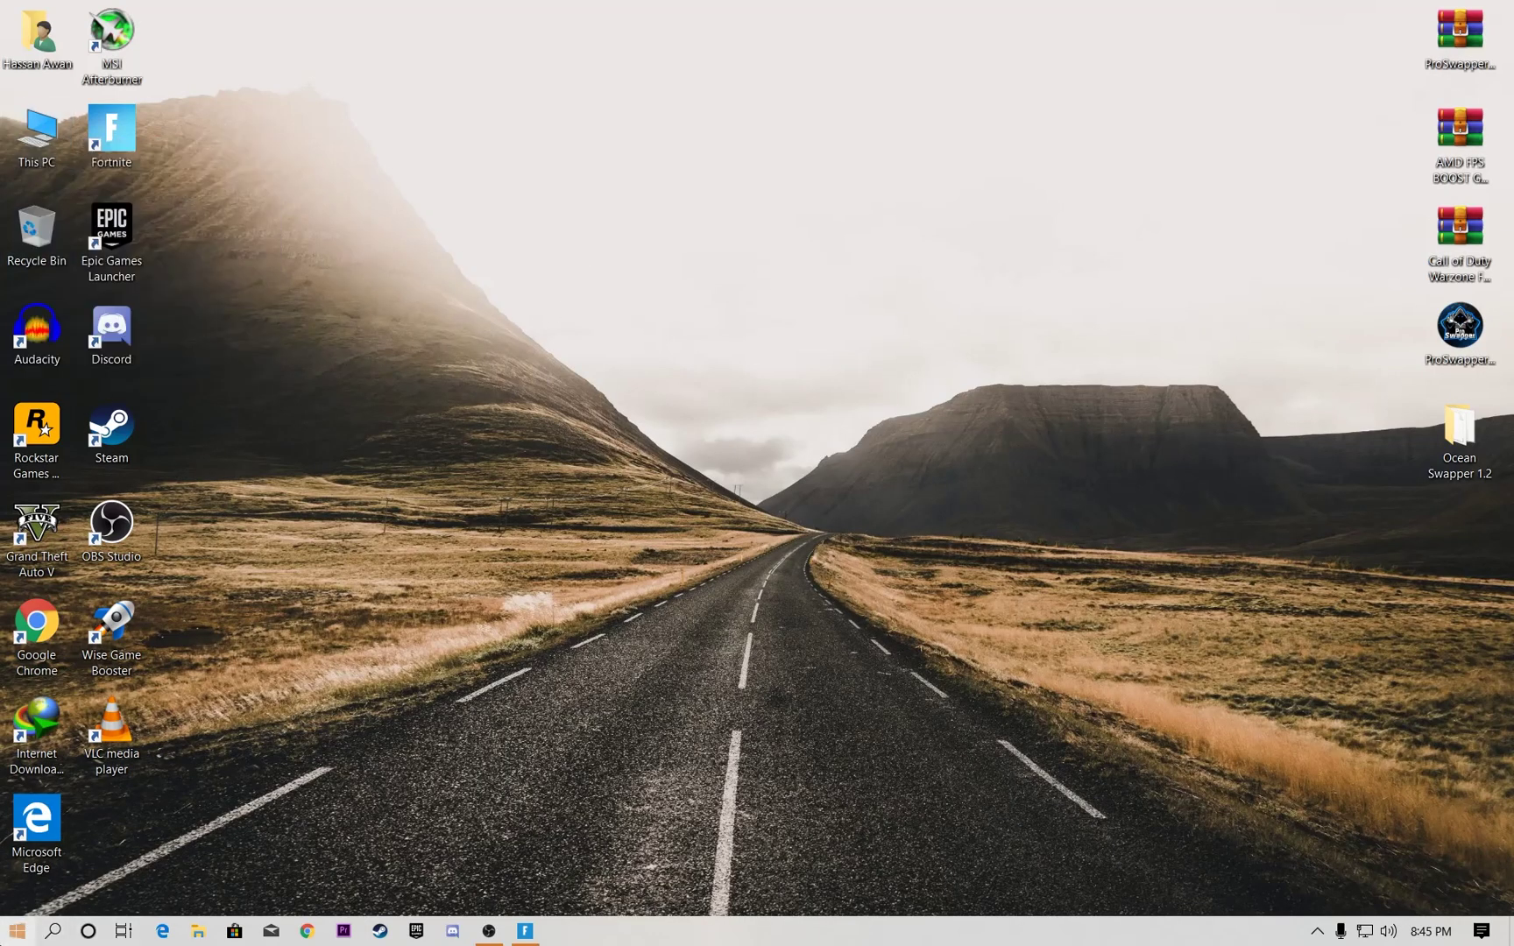
right_click(12, 932)
mouse_move(5, 904)
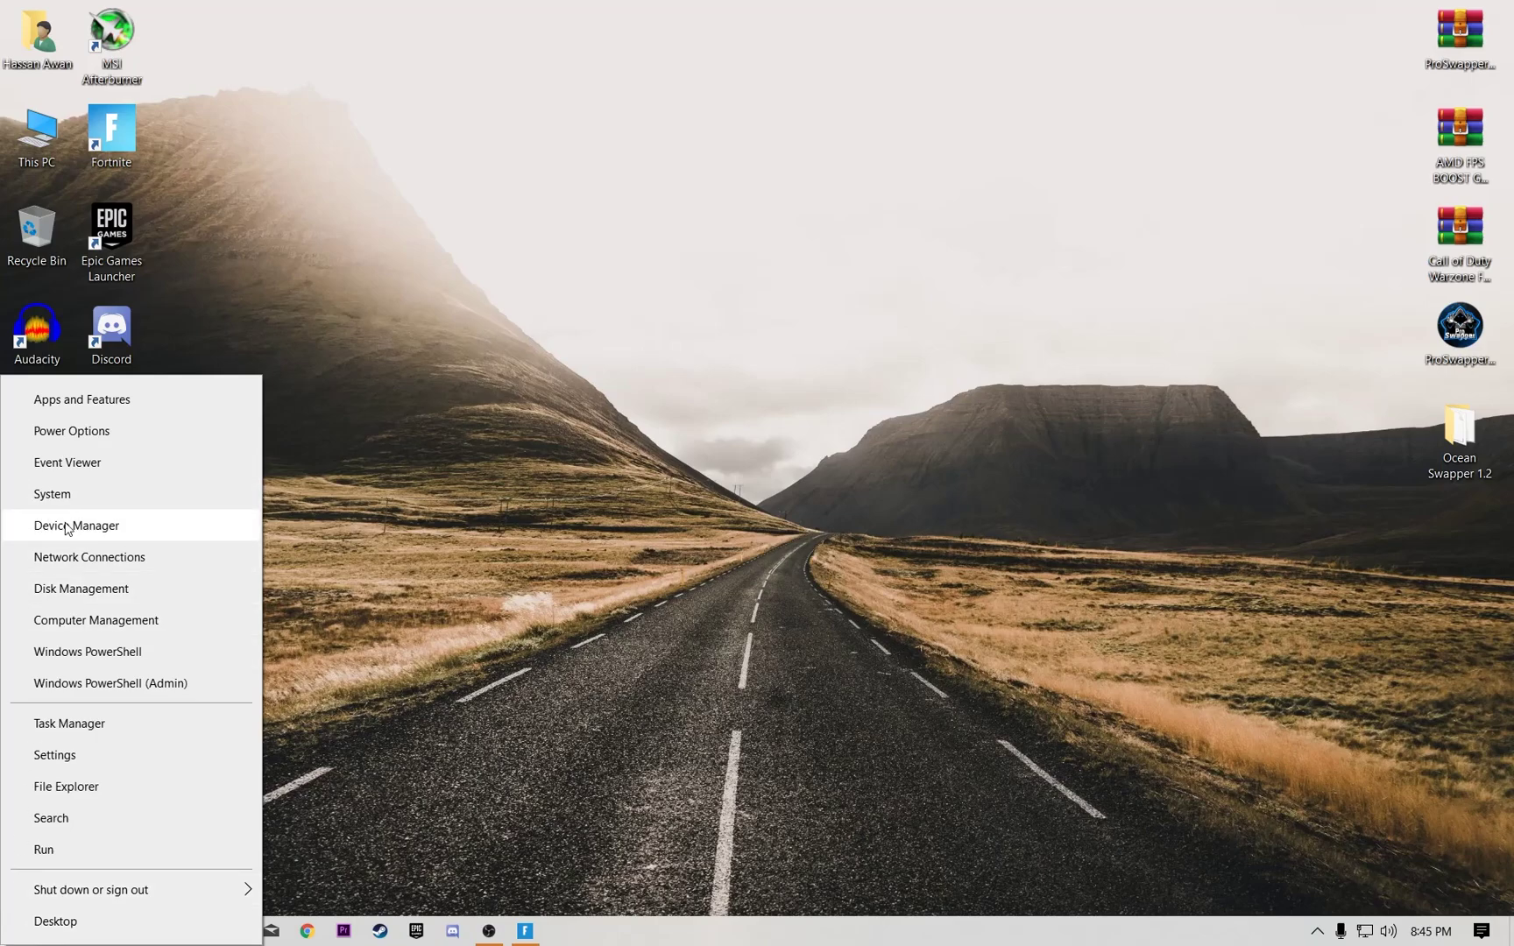
click(67, 526)
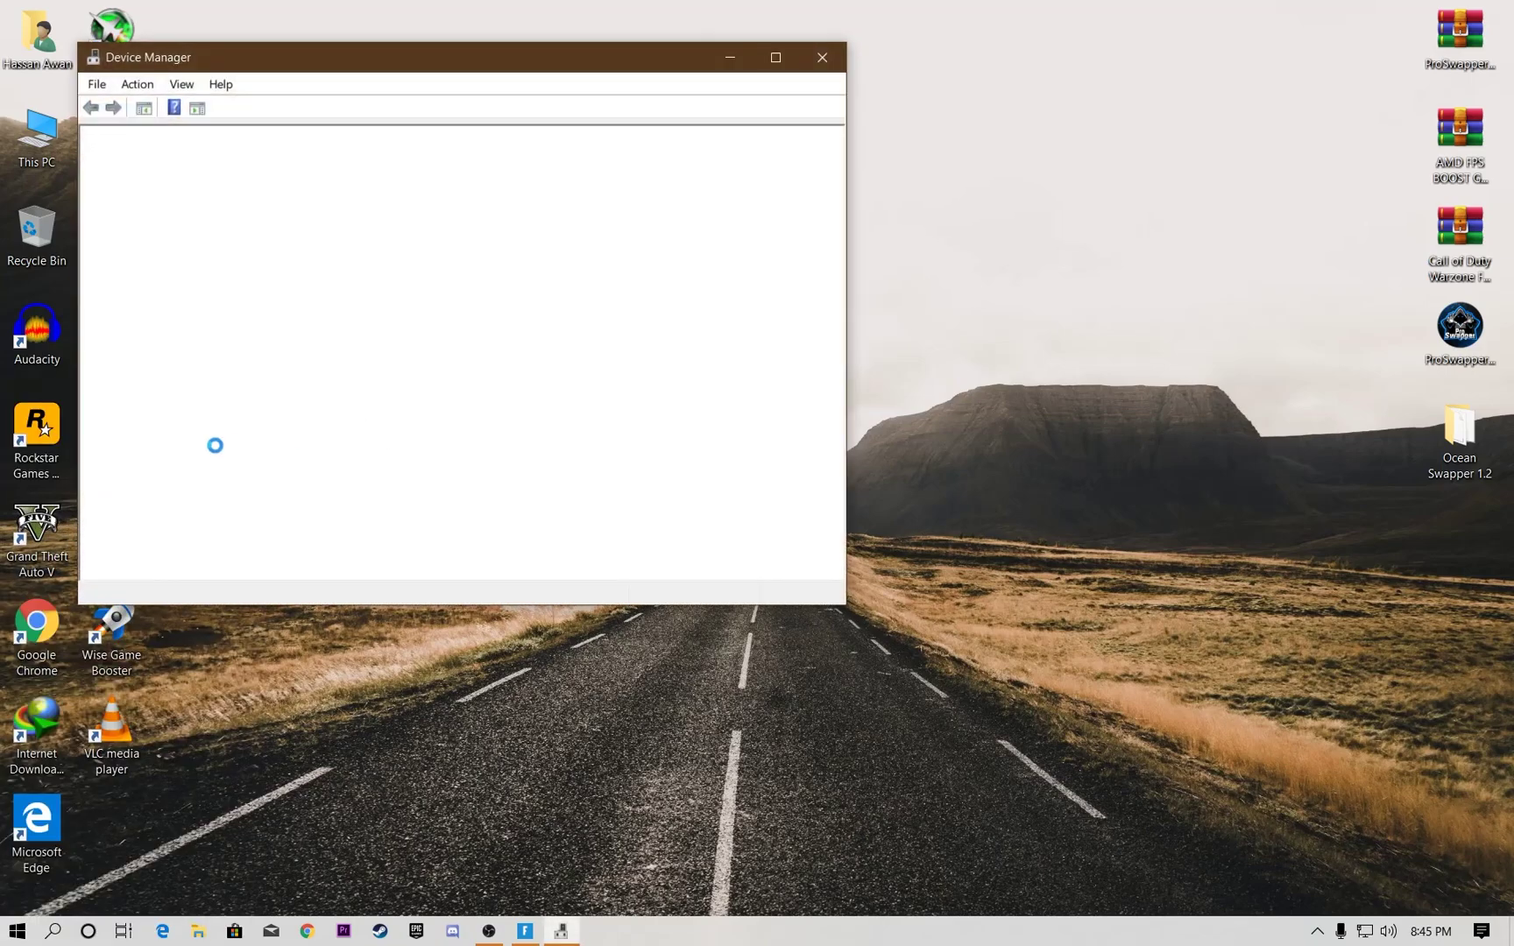
double_click(154, 475)
scroll(87, 696, down, 3)
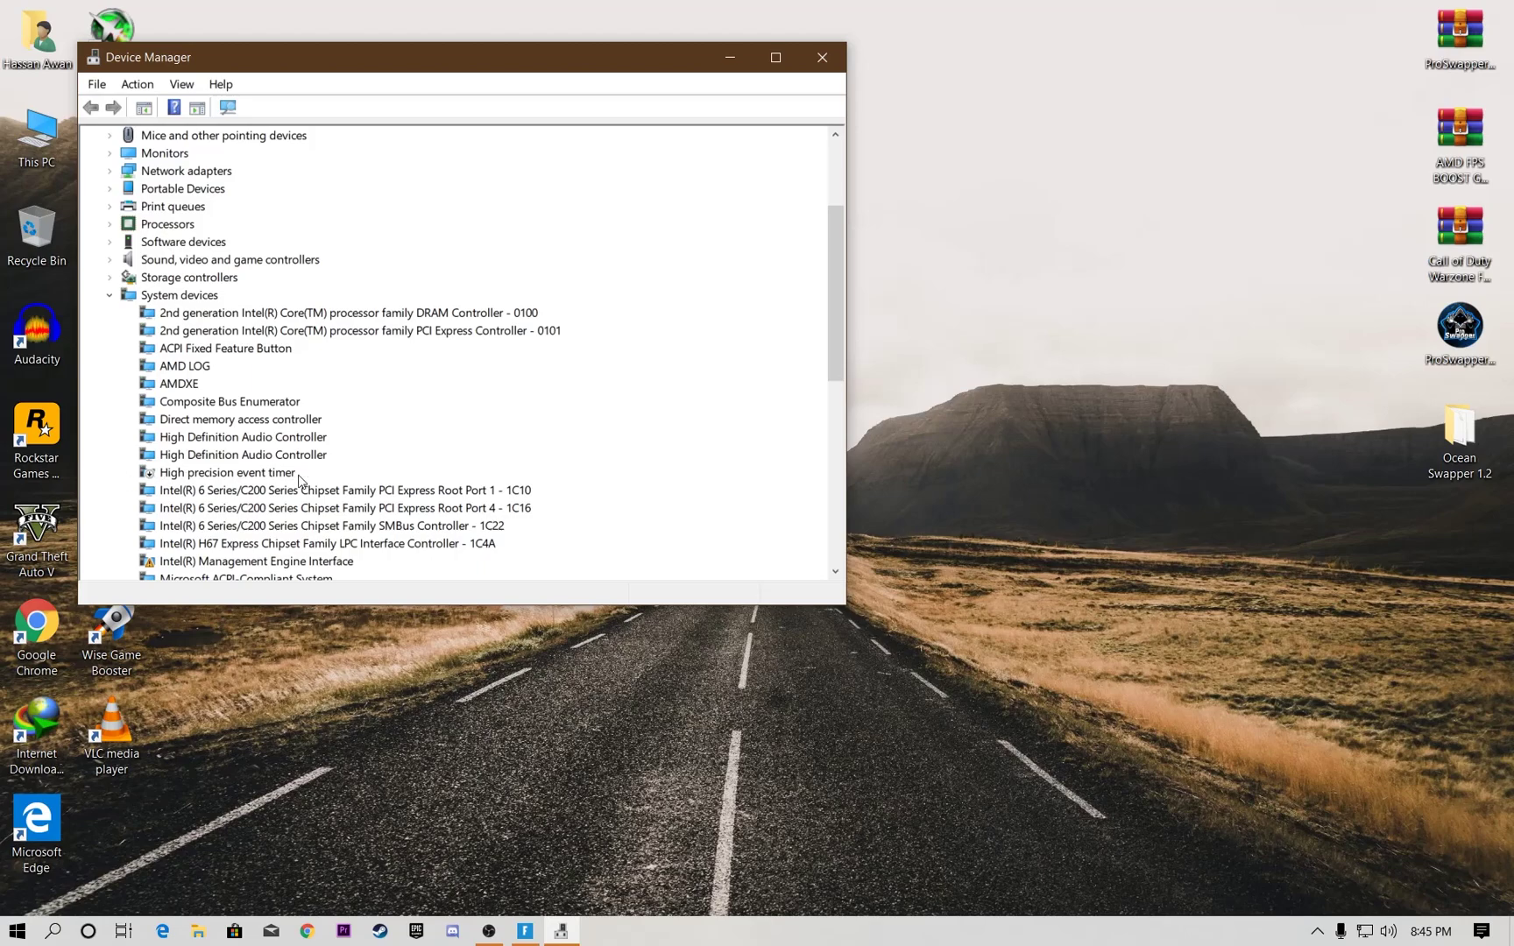
click(822, 57)
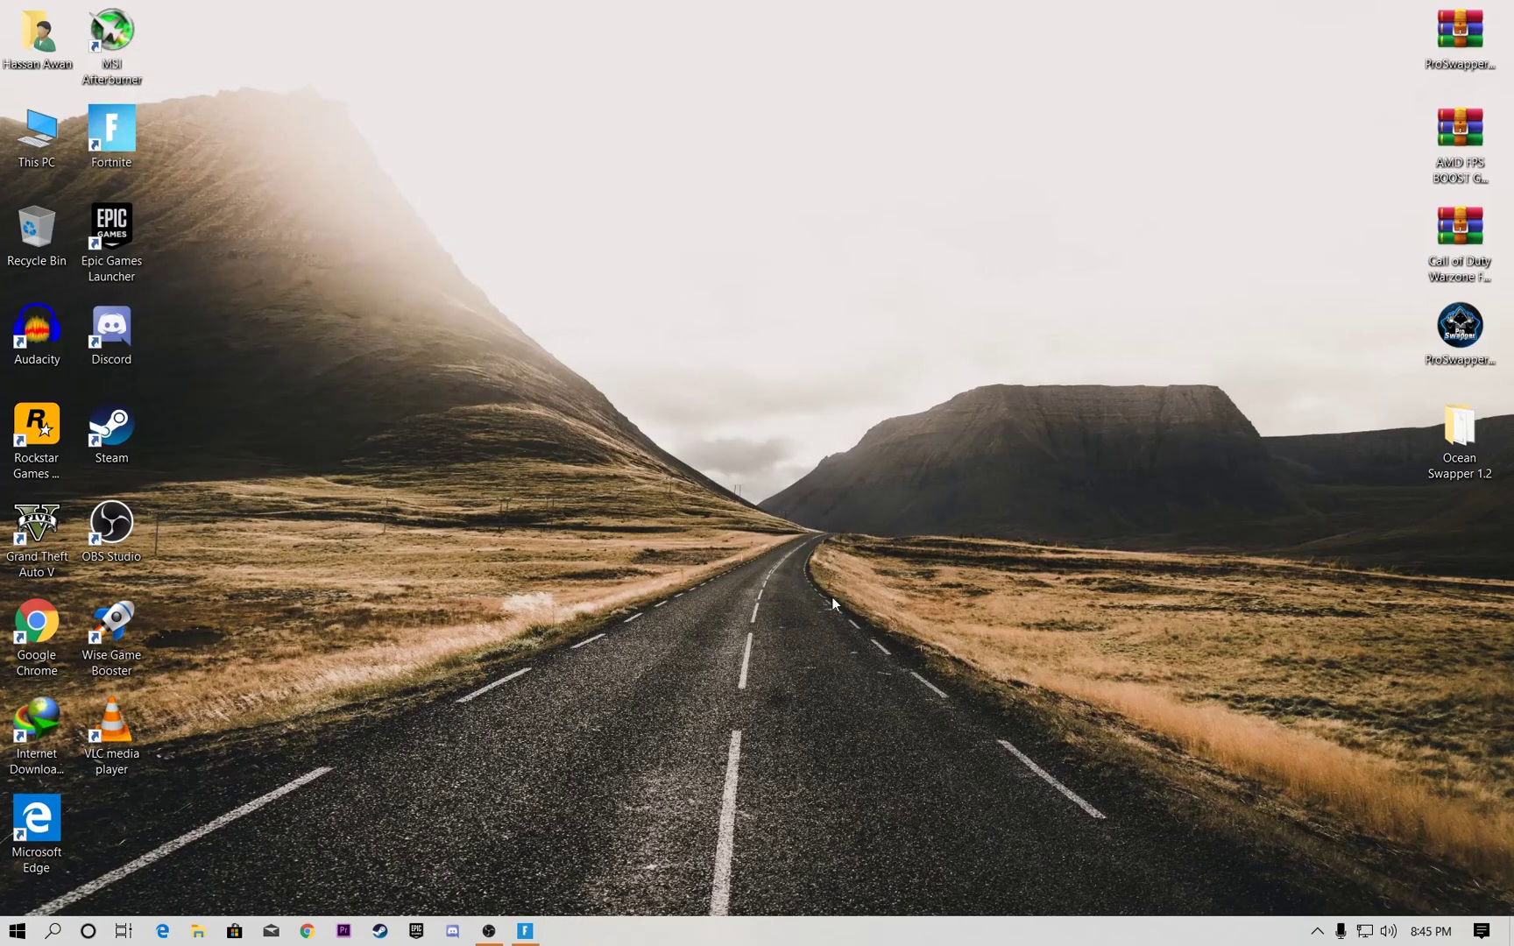
right_click(815, 339)
click(867, 422)
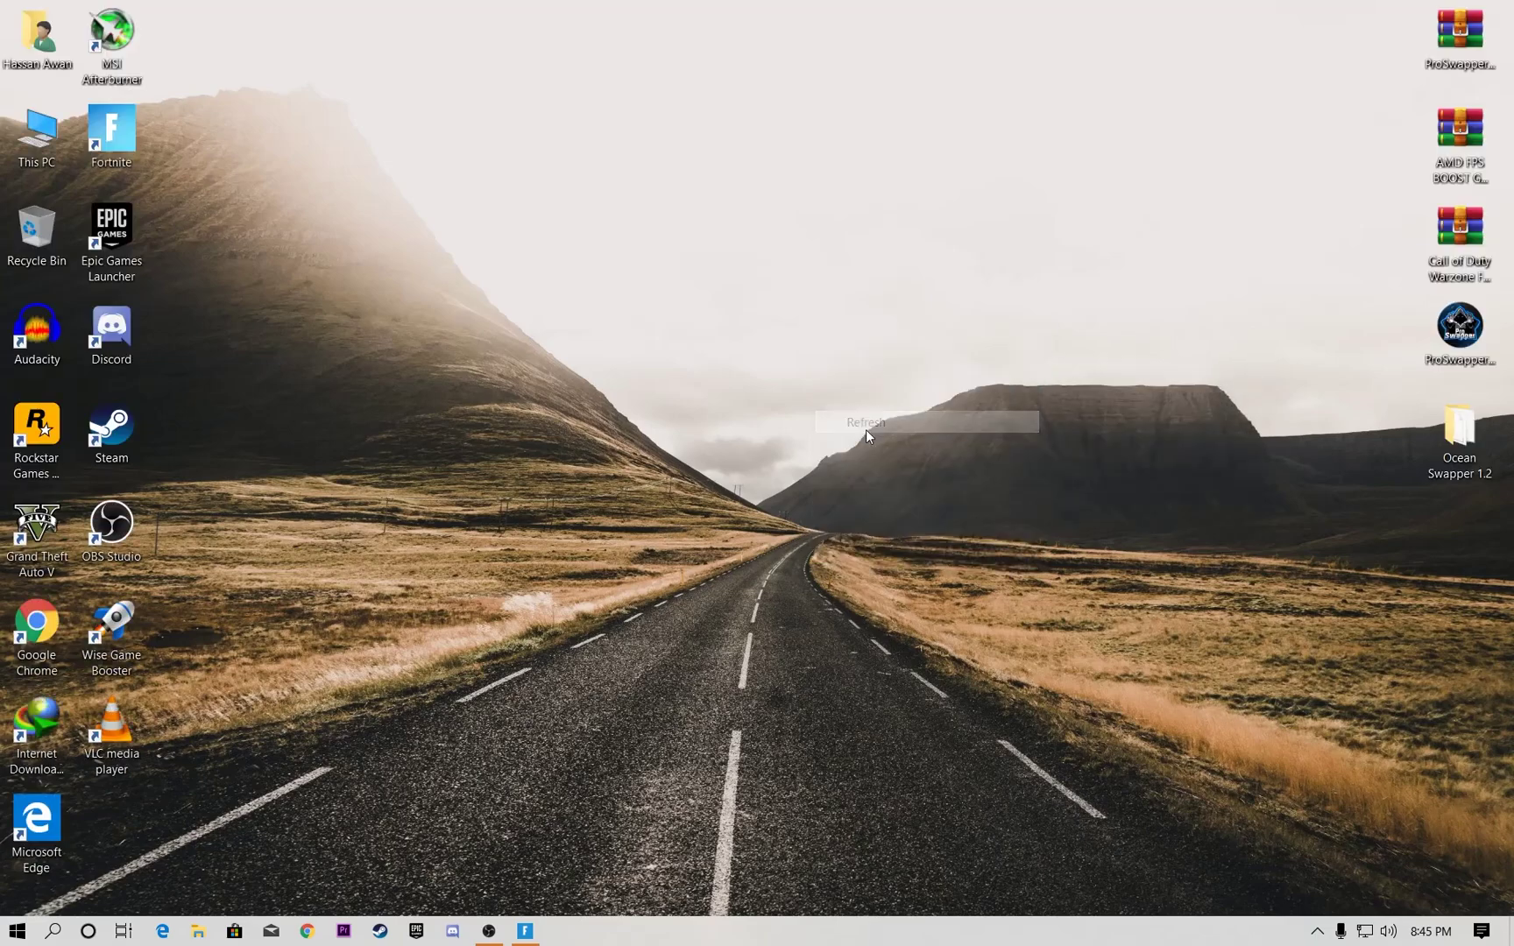
Step: Open Intelligent standby list cleaner from the hidden background apps and reposition its window on the desktop
click(1317, 934)
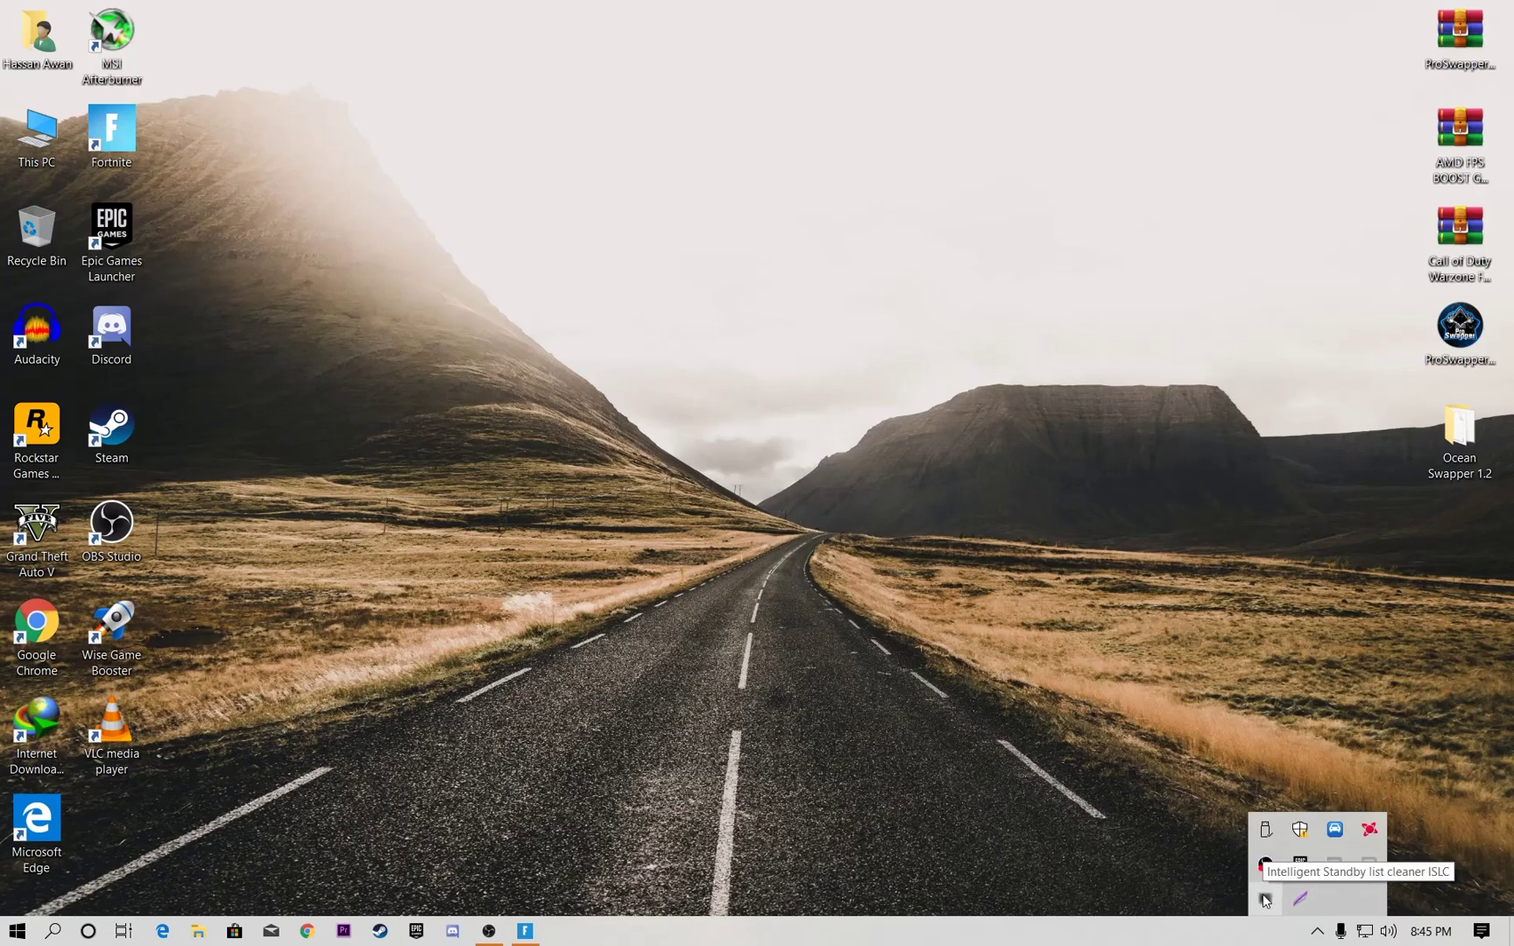
click(1272, 902)
drag(447, 106, 792, 117)
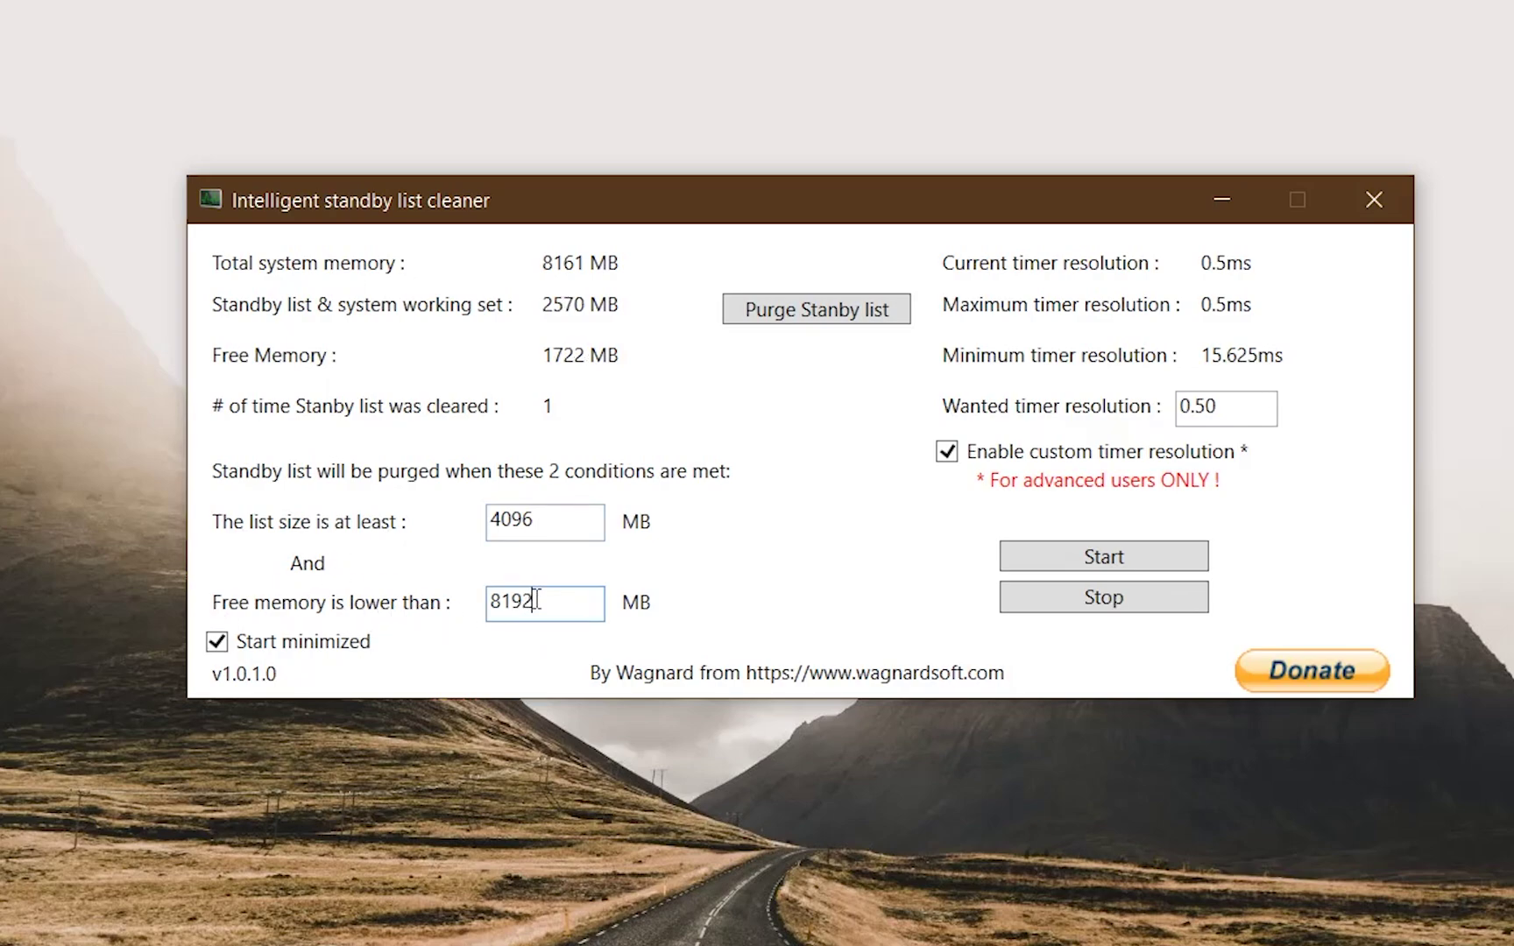
Step: Examine the two standby list purge conditions: the minimum list size and the free memory threshold
drag(535, 600, 458, 609)
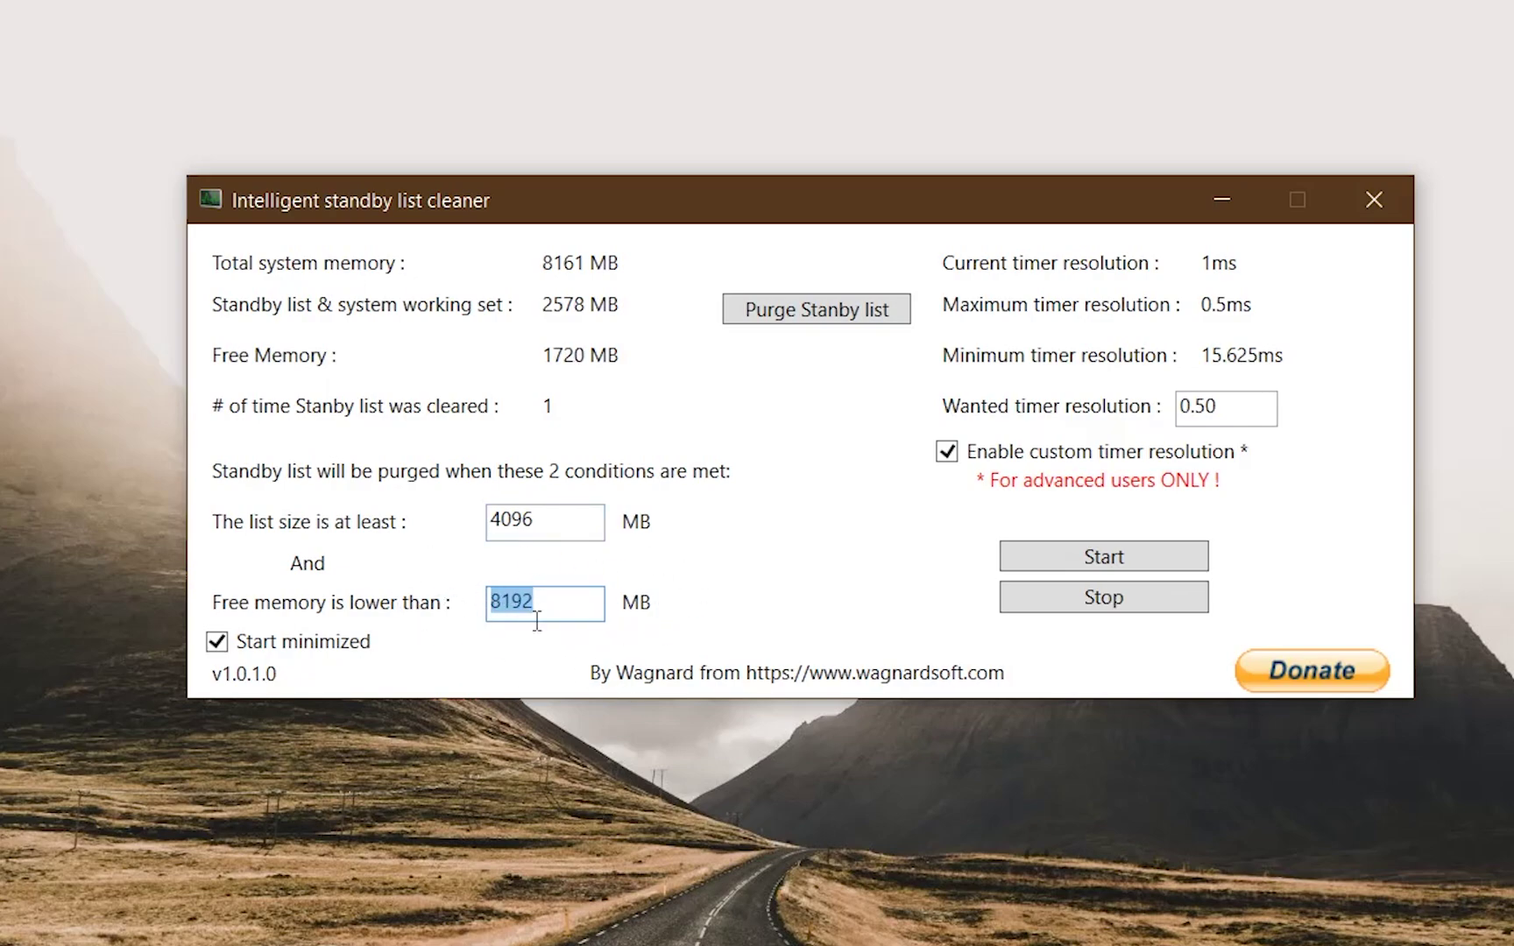
click(564, 606)
double_click(546, 603)
double_click(534, 521)
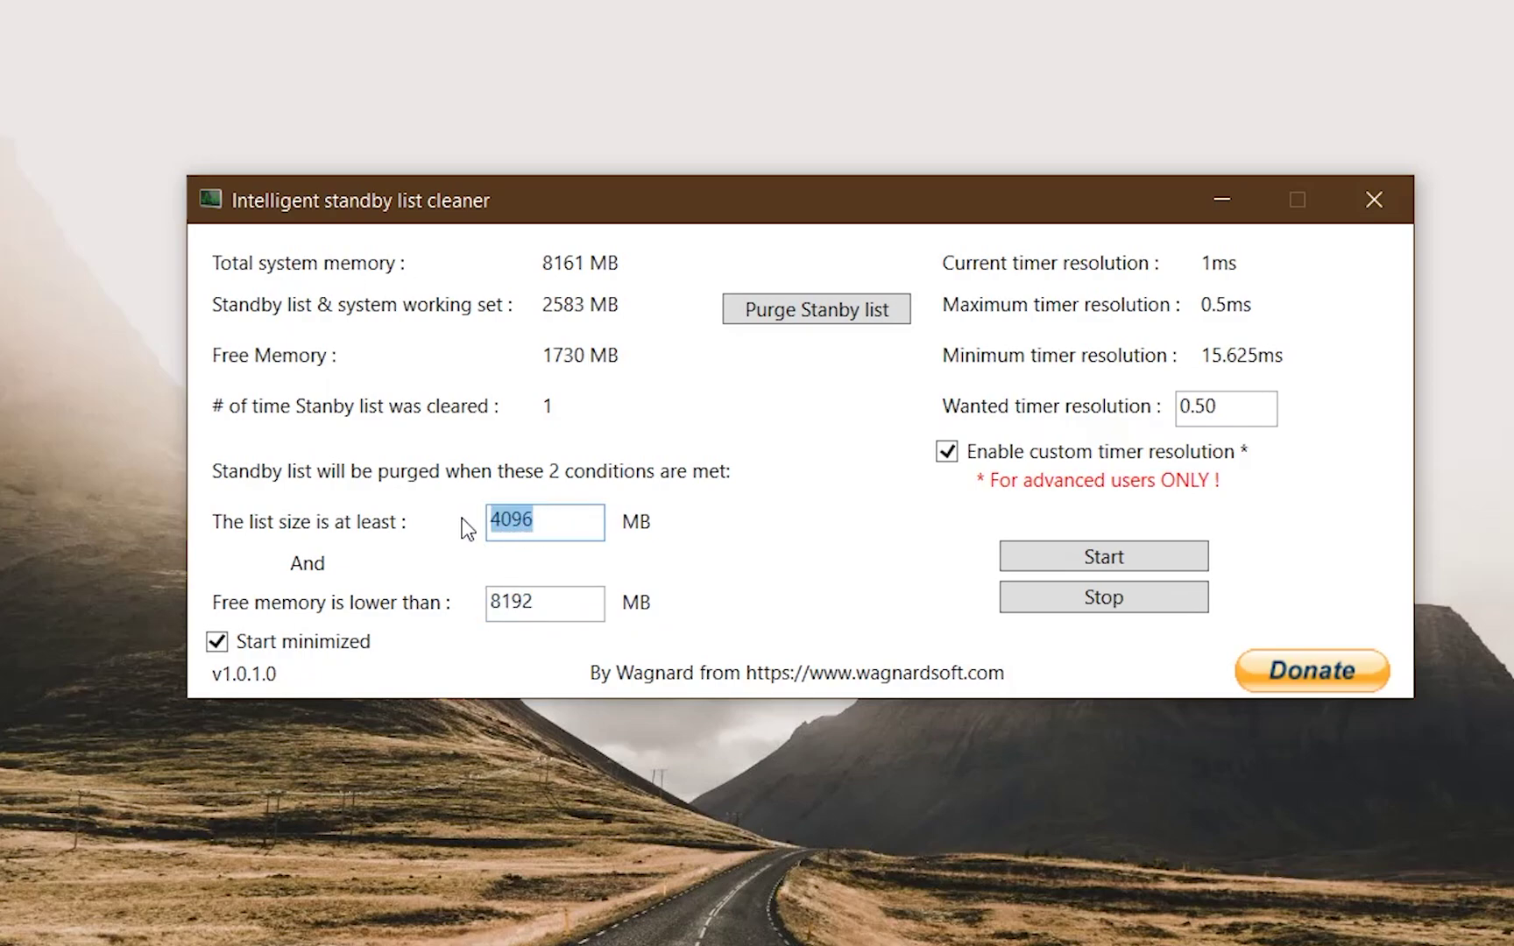
click(551, 603)
drag(542, 603, 450, 611)
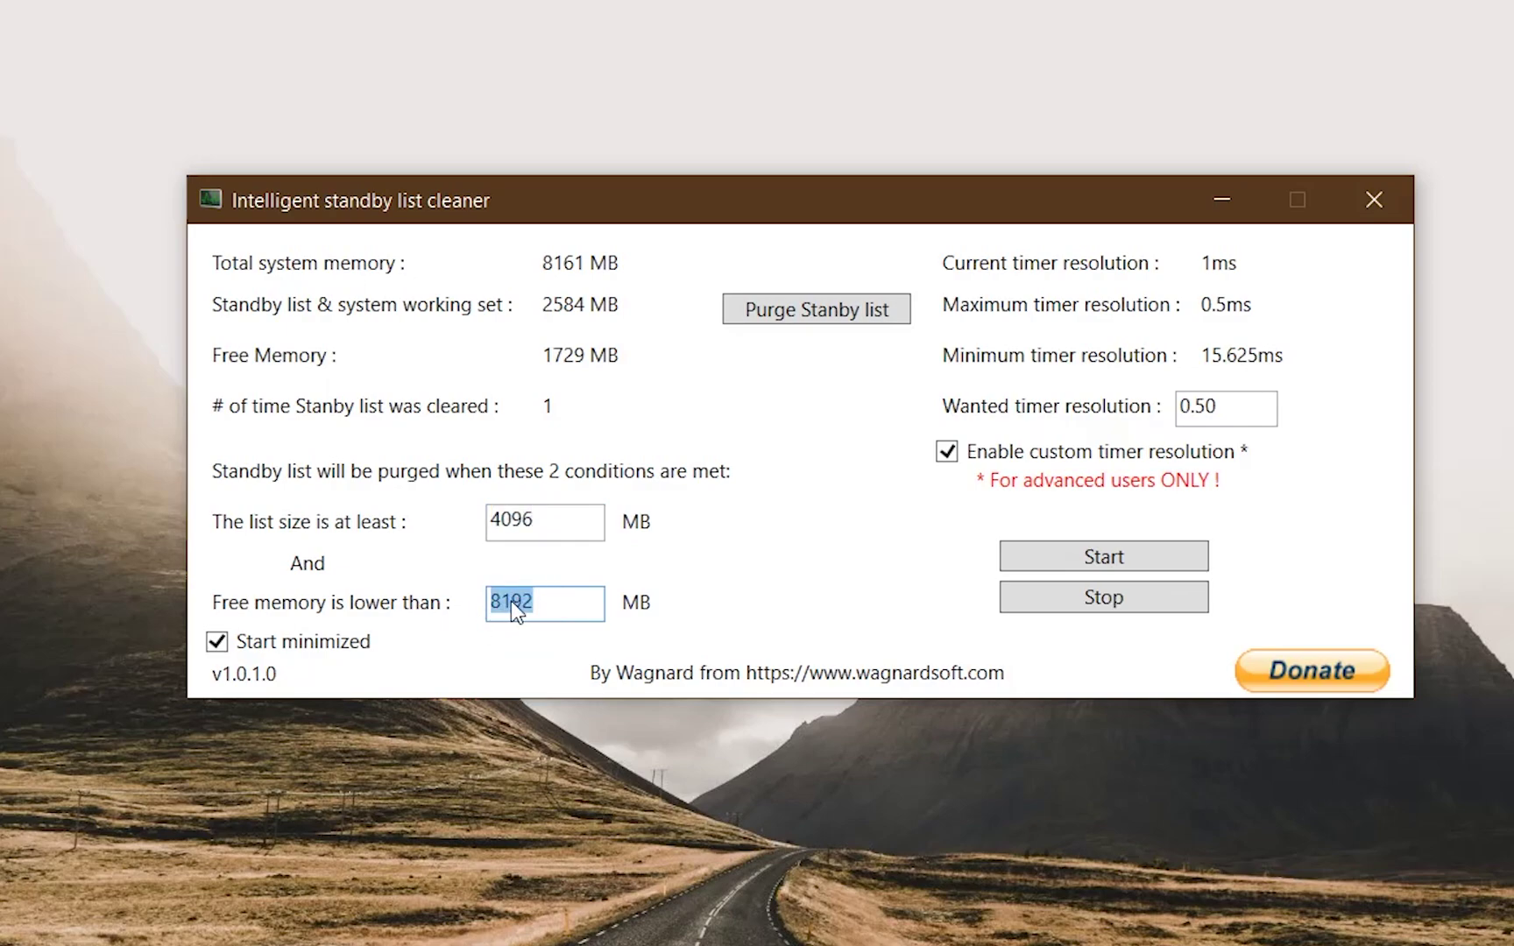
click(534, 522)
drag(498, 520, 539, 520)
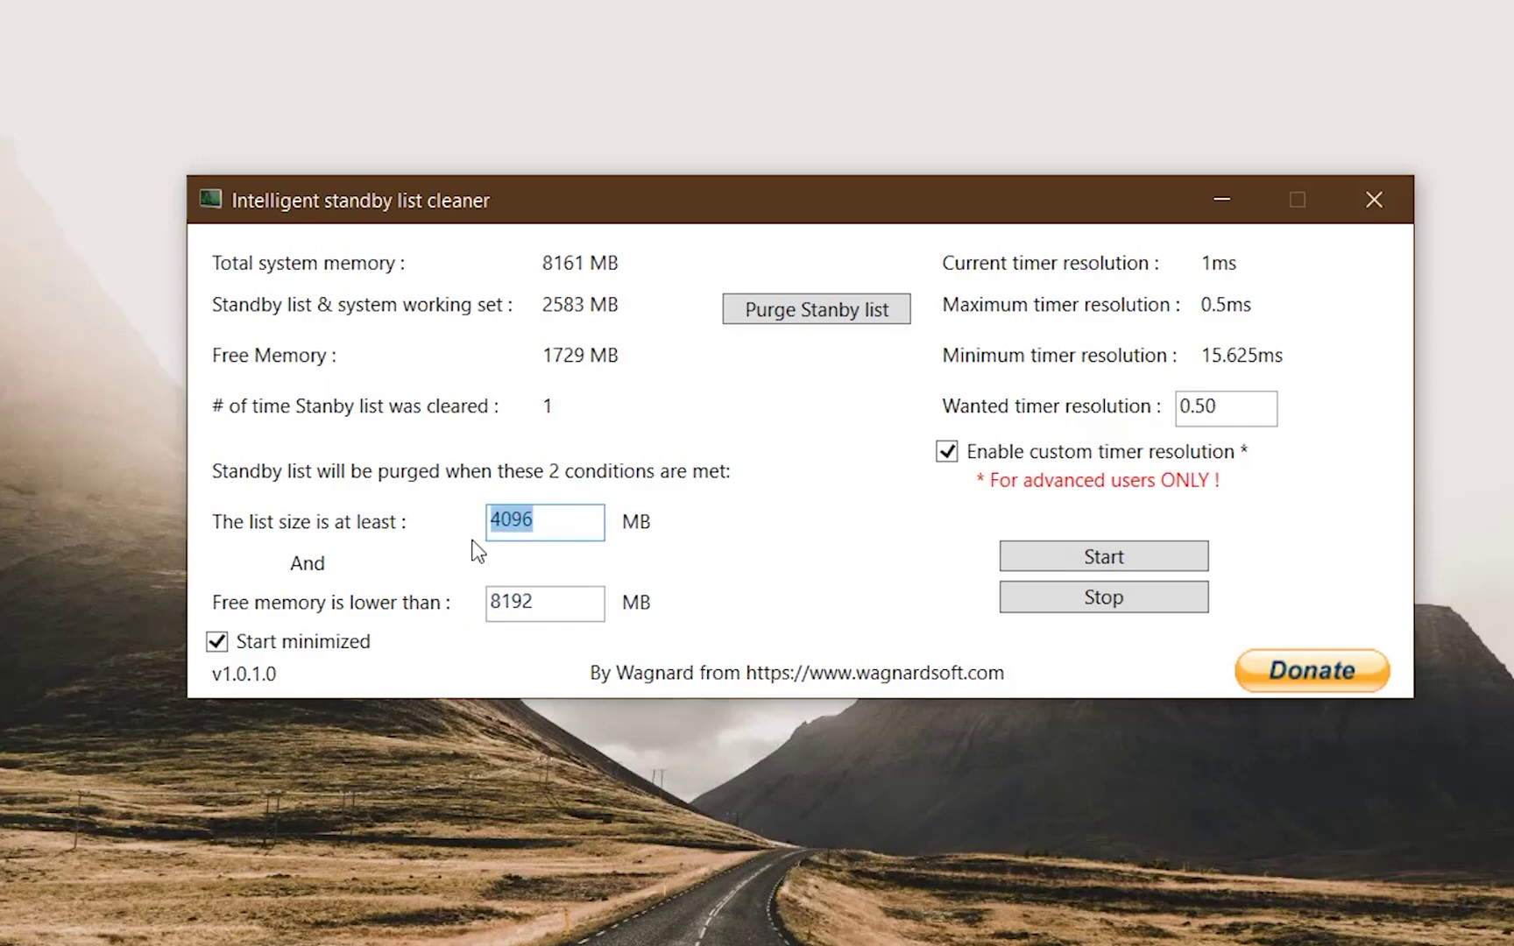
click(542, 526)
Step: Start the standby list cleaner with the wanted timer resolution at 0.50, and minimize its window
drag(1193, 408, 1220, 408)
click(1243, 404)
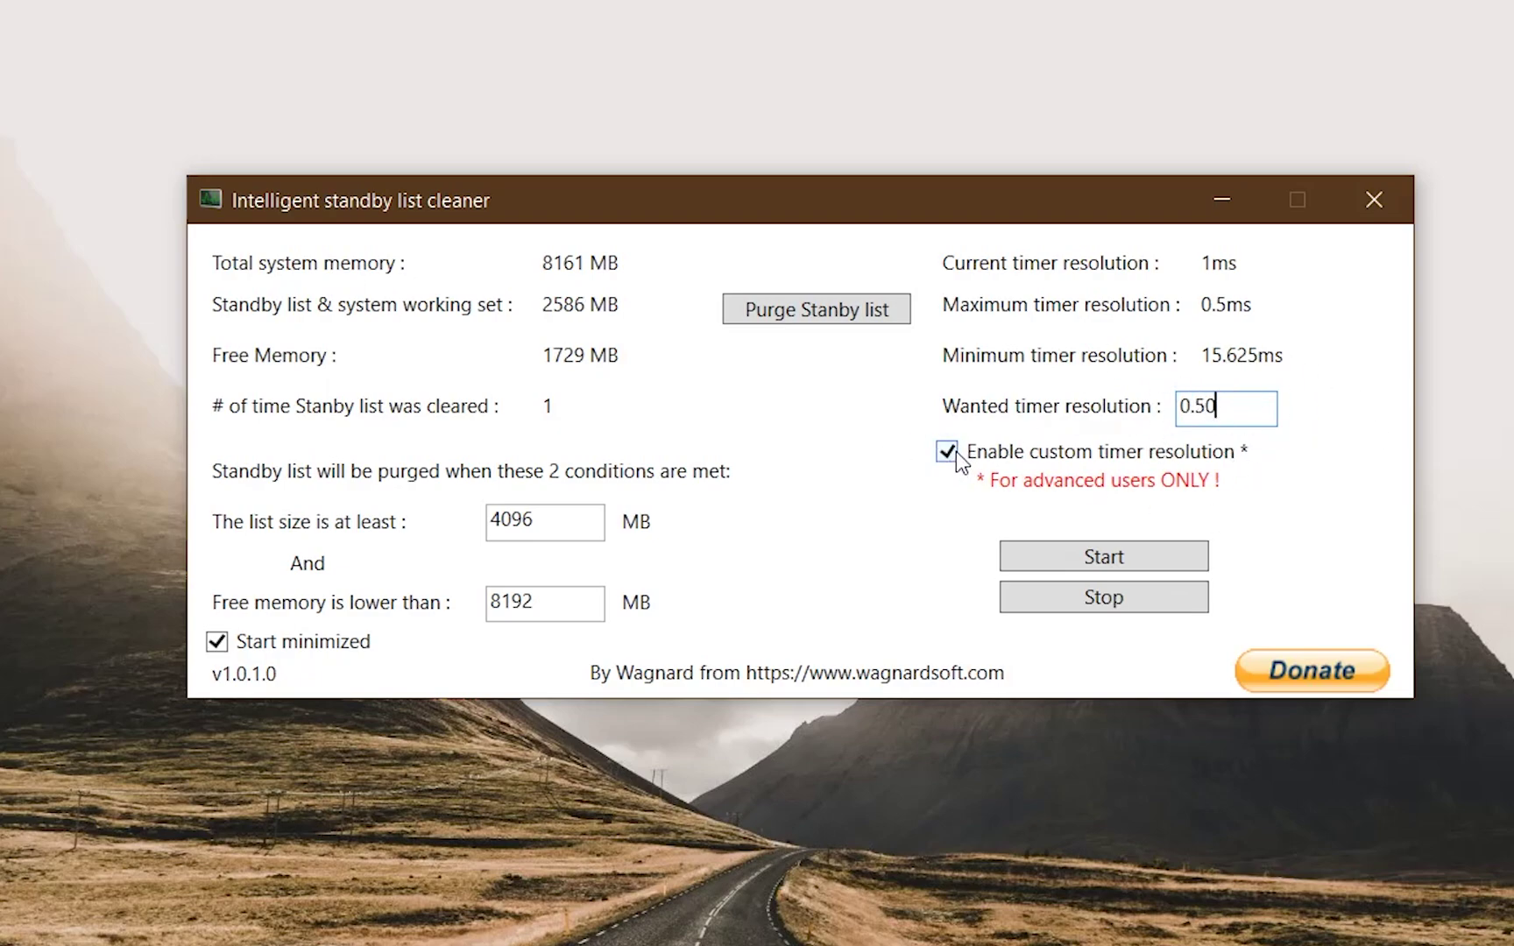
click(1085, 558)
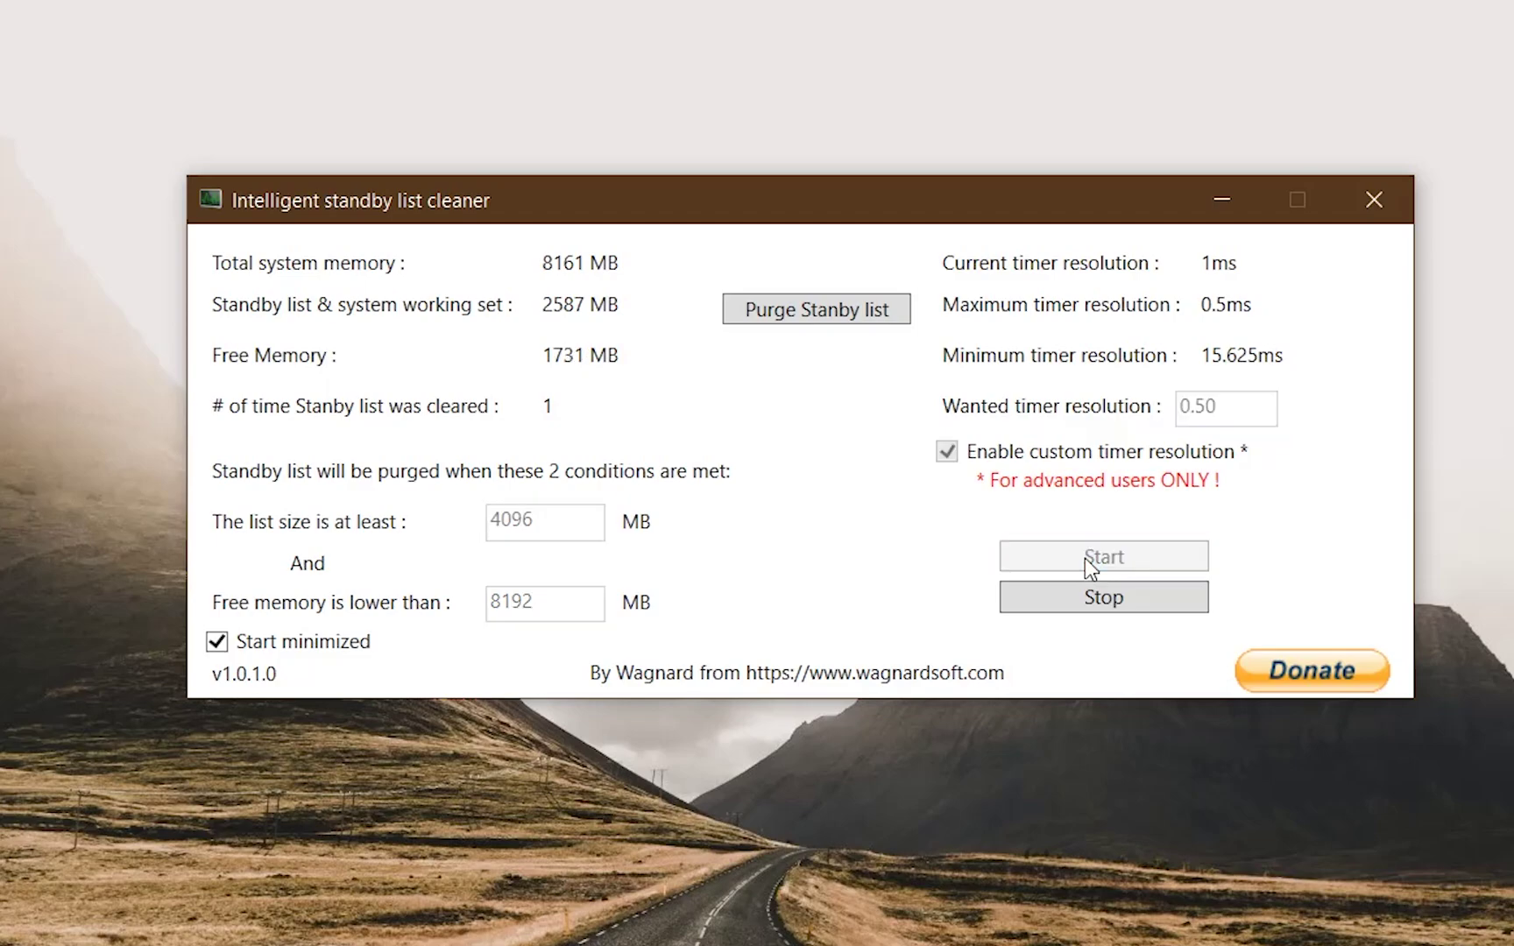
click(1222, 200)
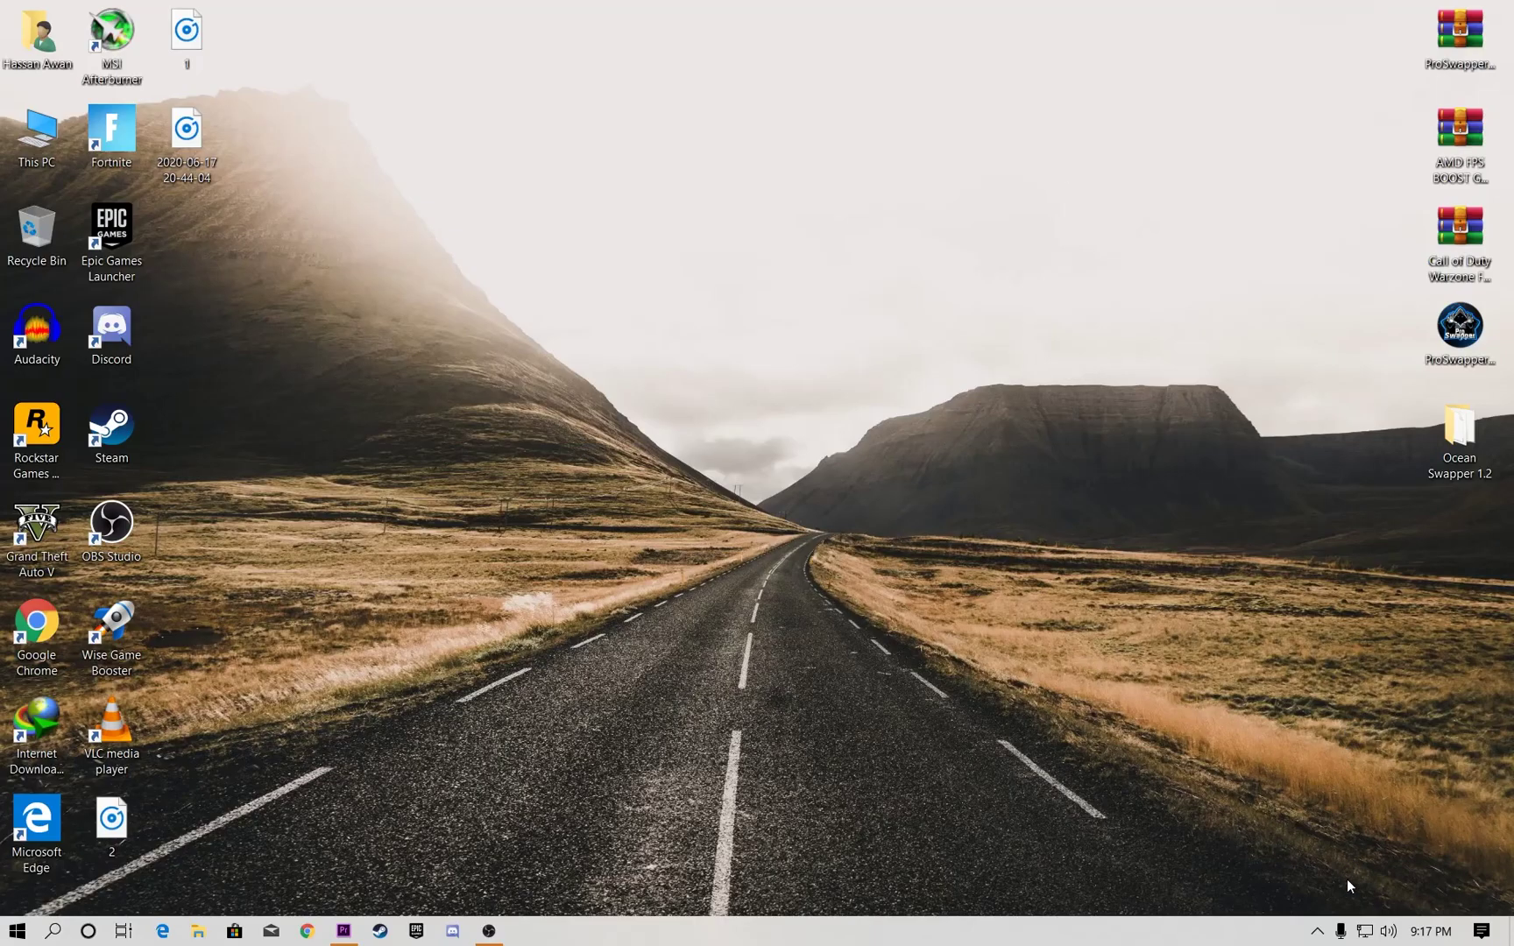
Step: Run Intelligent standby list cleaner as administrator from its Start entry and check its icon among the hidden background apps
click(1317, 931)
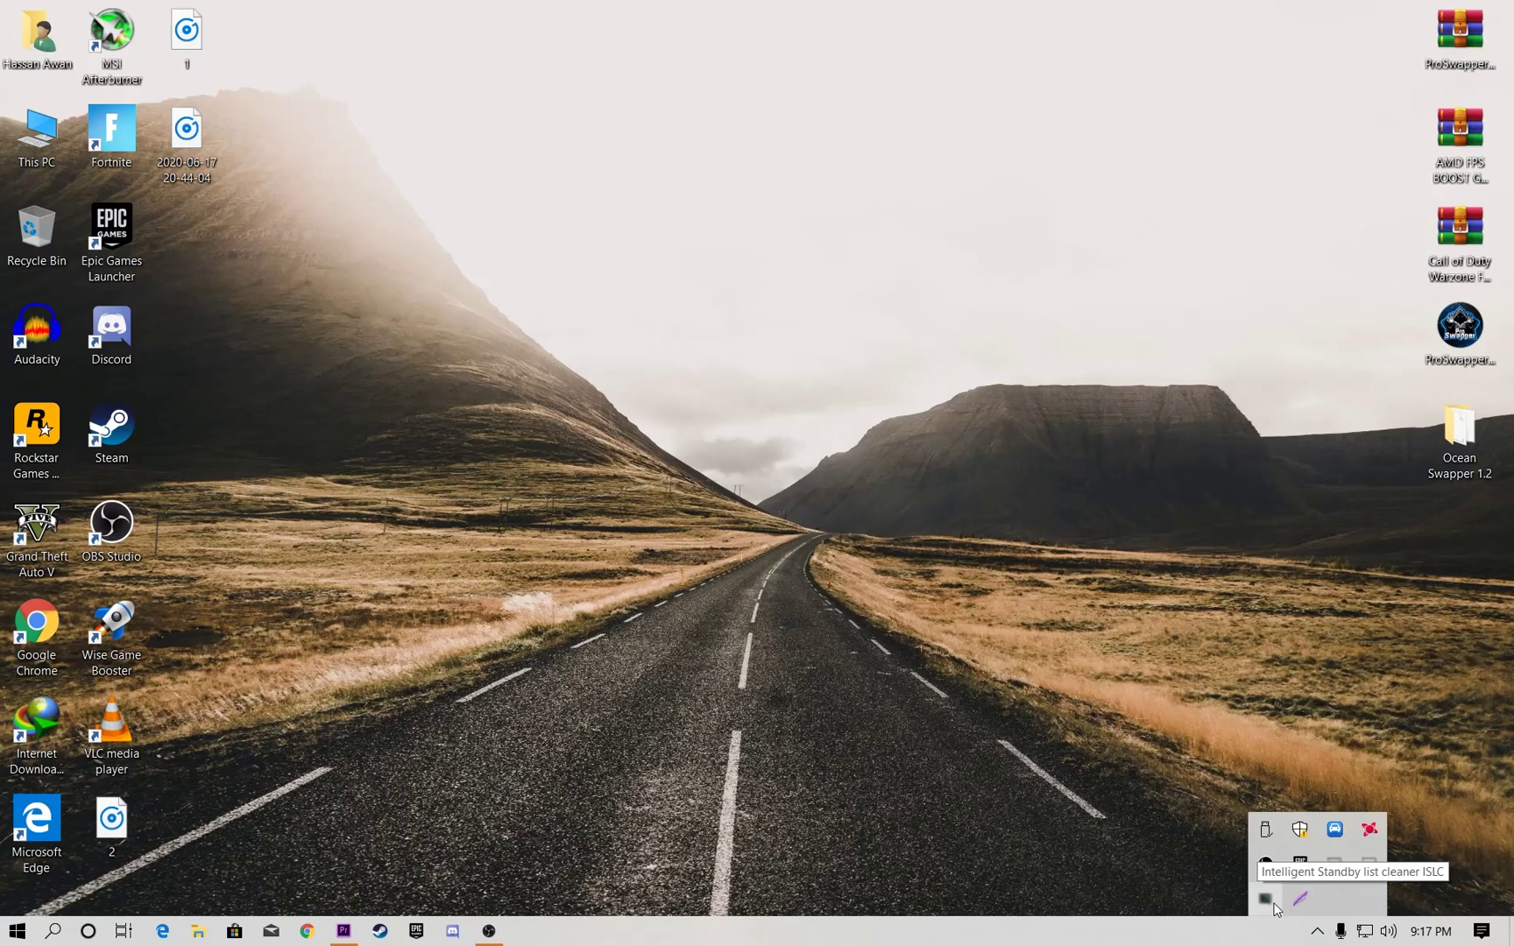
click(17, 931)
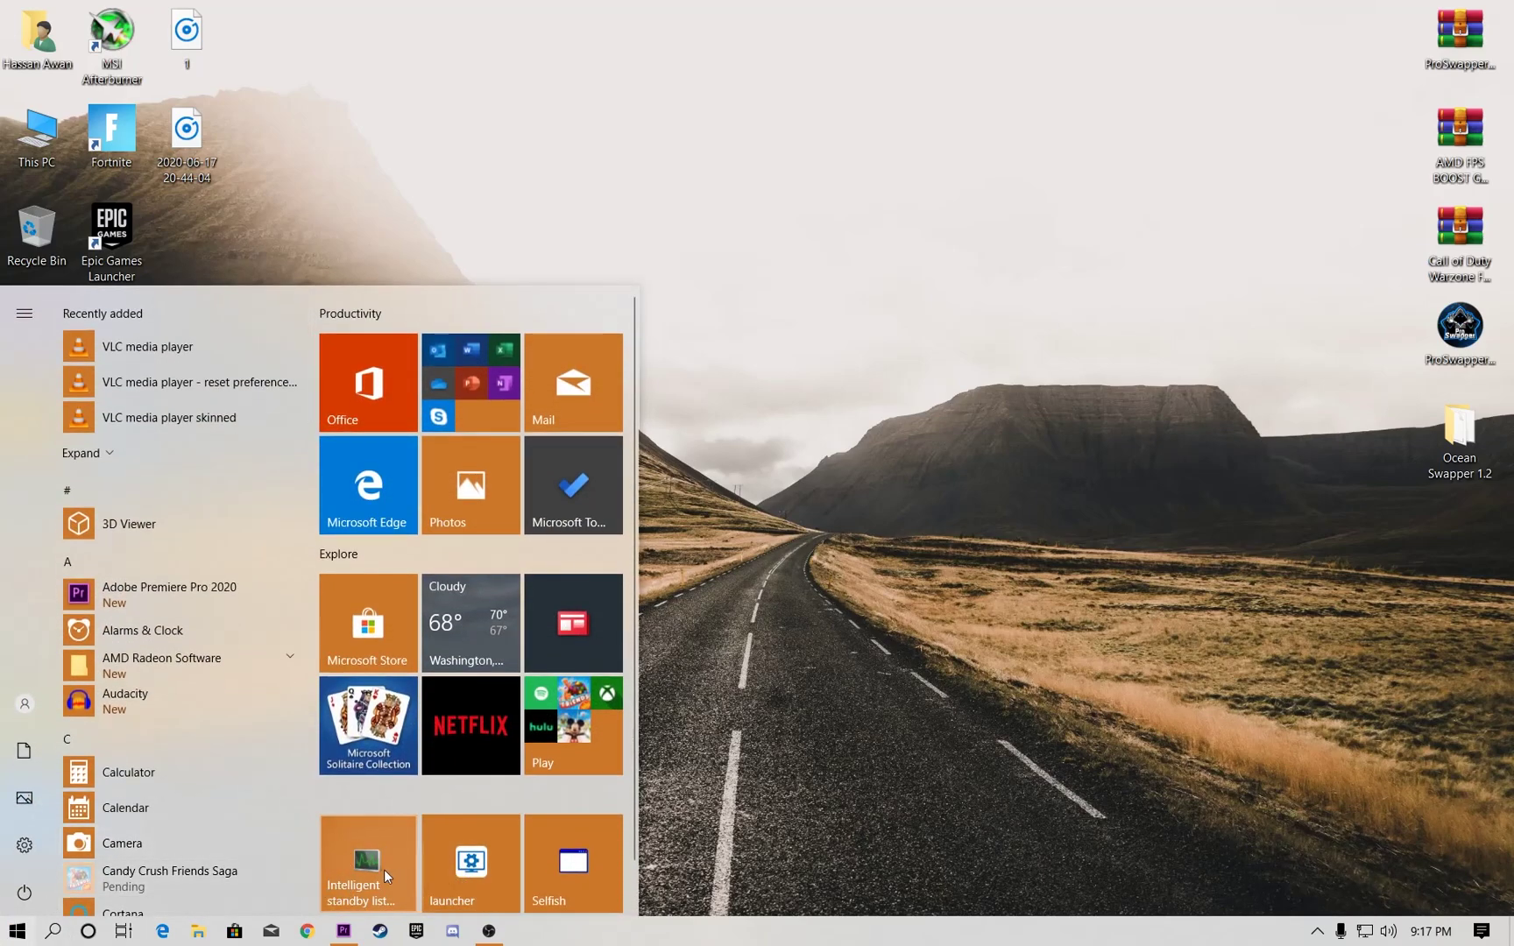
right_click(331, 867)
mouse_move(386, 813)
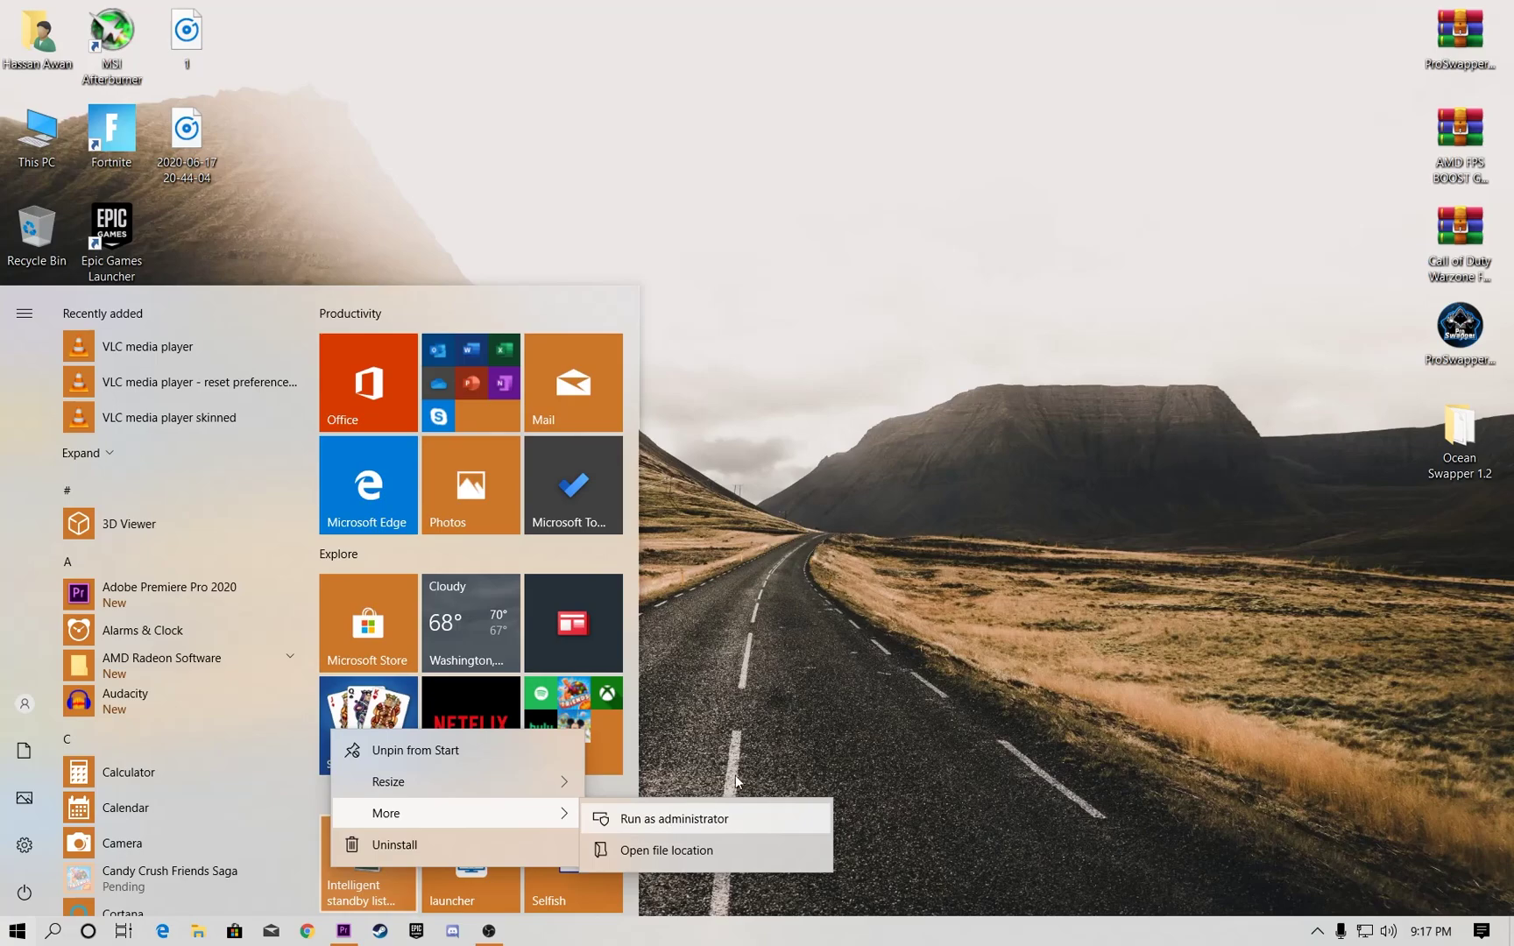
click(676, 820)
click(1317, 931)
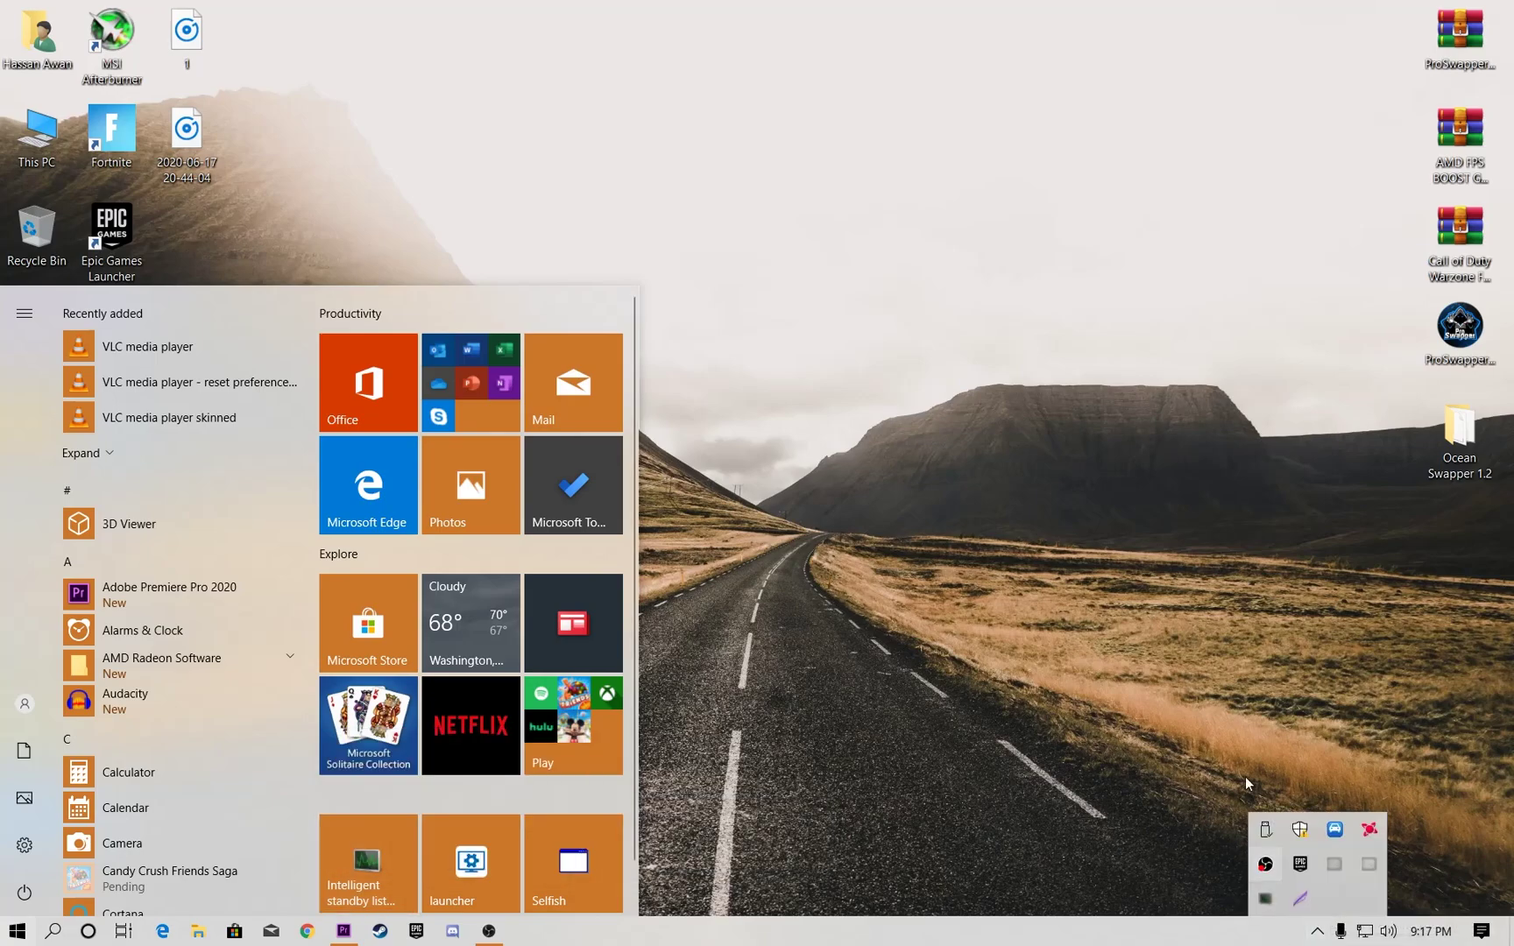
click(1052, 801)
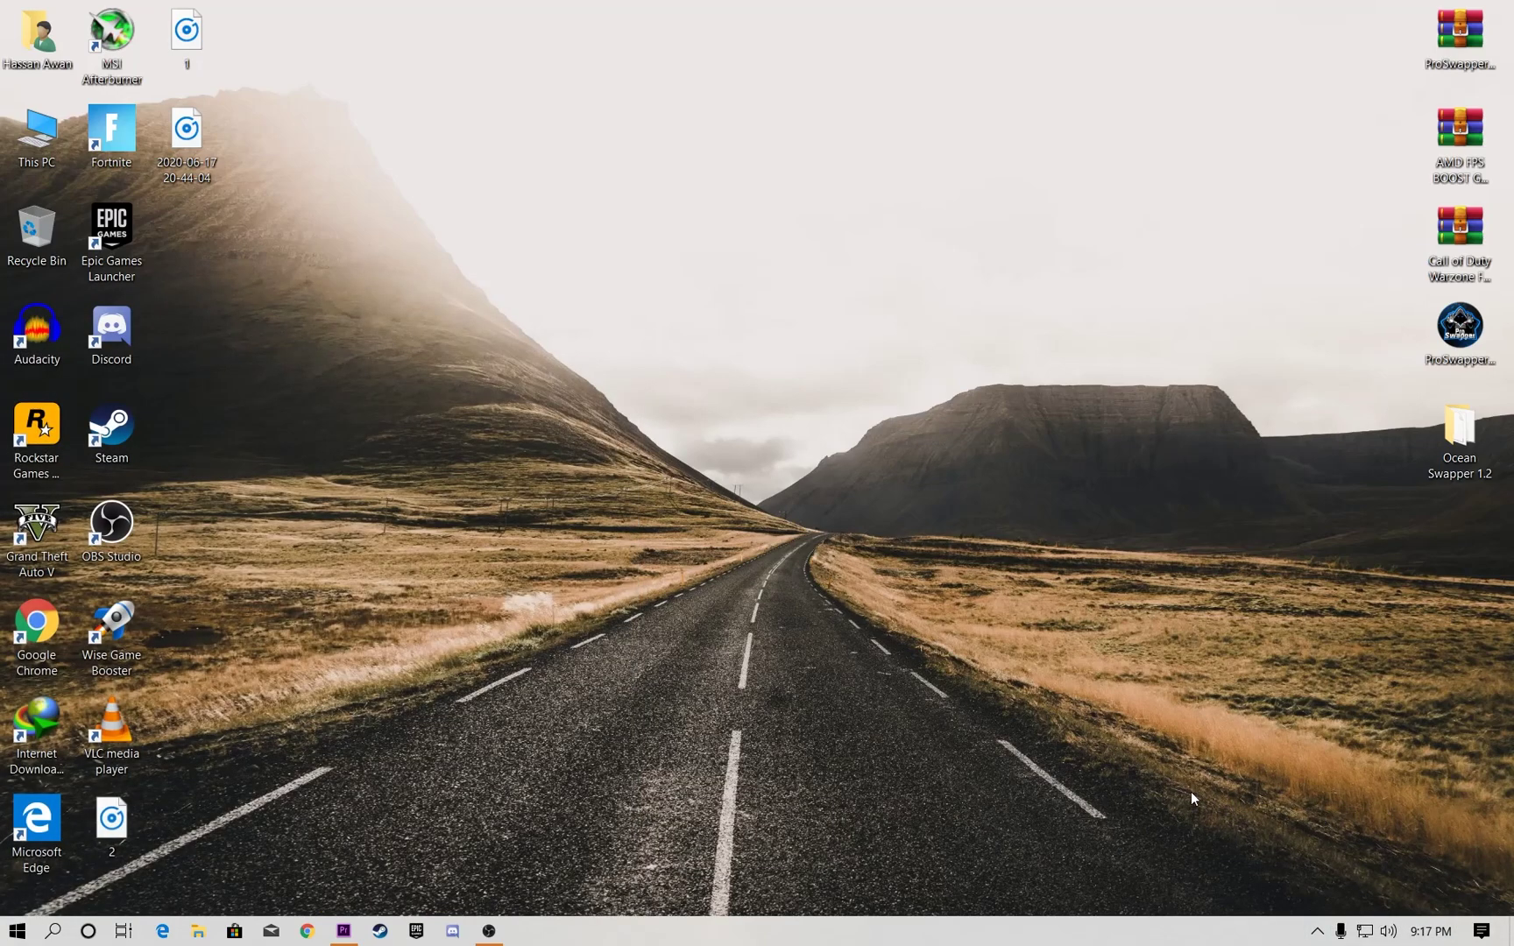